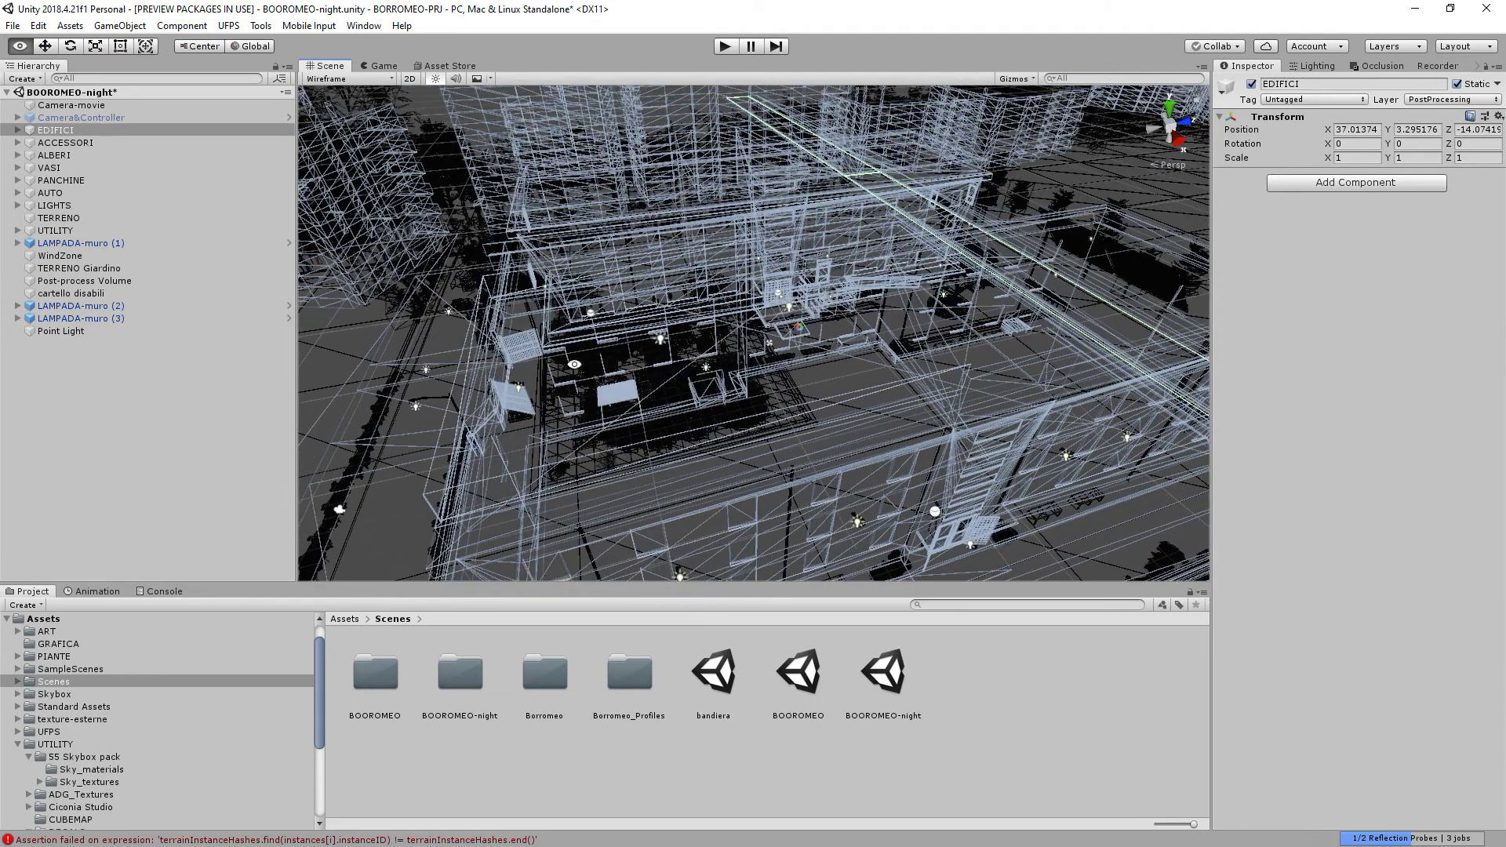
# - Select the VASI and ACCESSORI groups in turn to inspect their objects in the wireframe scene
pyautogui.keyDown('alt'); pyautogui.moveTo(844, 372); pyautogui.dragTo(728, 382); pyautogui.keyUp('alt')
pyautogui.moveTo(729, 381); pyautogui.dragTo(58, 171, button='right')
pyautogui.click(59, 168)
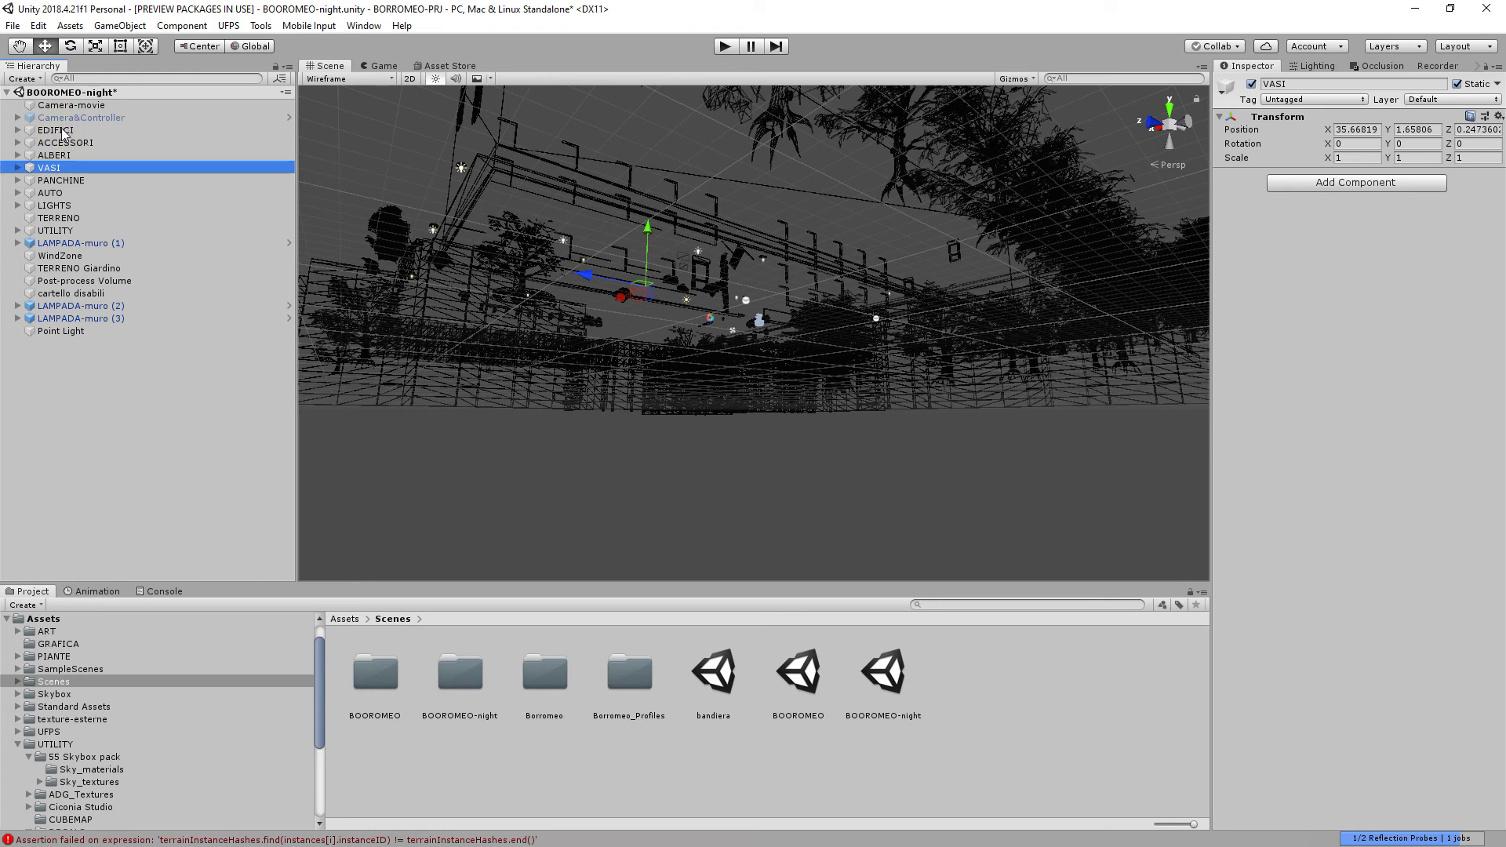
pyautogui.click(86, 143)
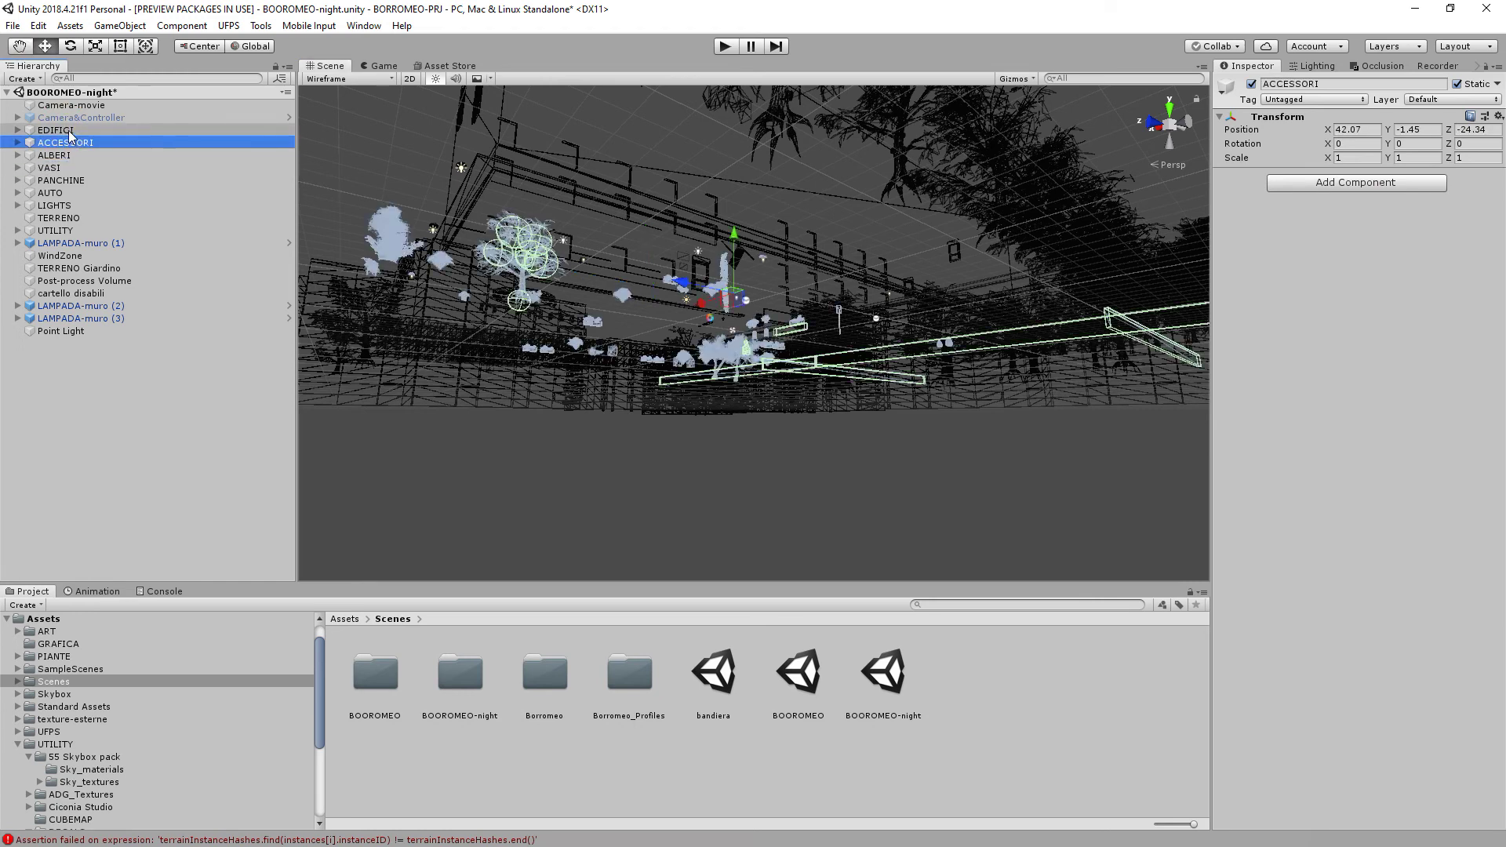
pyautogui.keyDown('alt'); pyautogui.moveTo(542, 178); pyautogui.dragTo(587, 232); pyautogui.keyUp('alt')
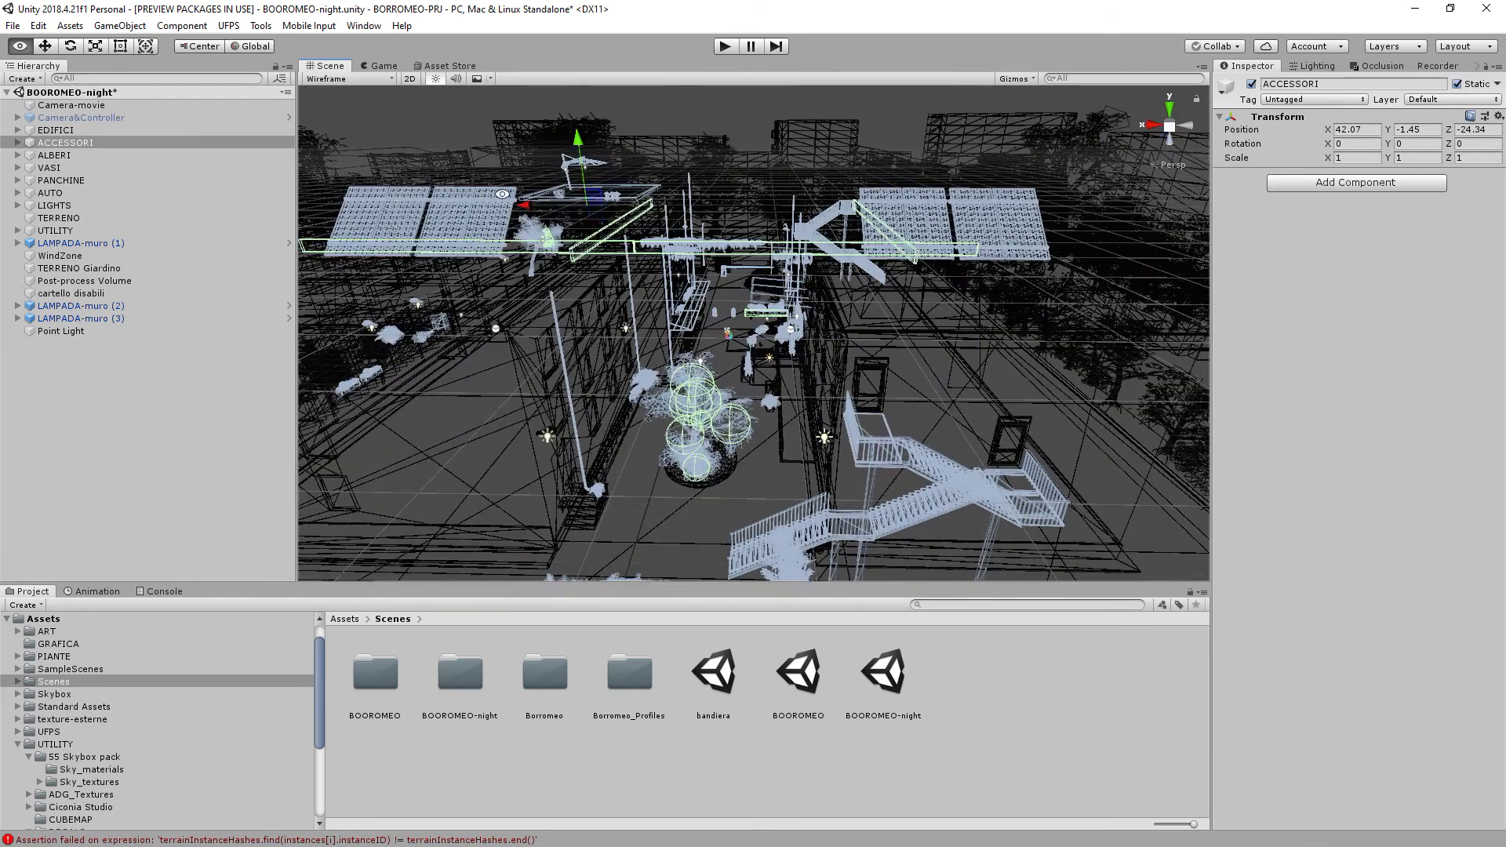
# - Set the scene's draw mode to Shaded and clear the selection, with the street between the buildings in view
pyautogui.click(346, 80)
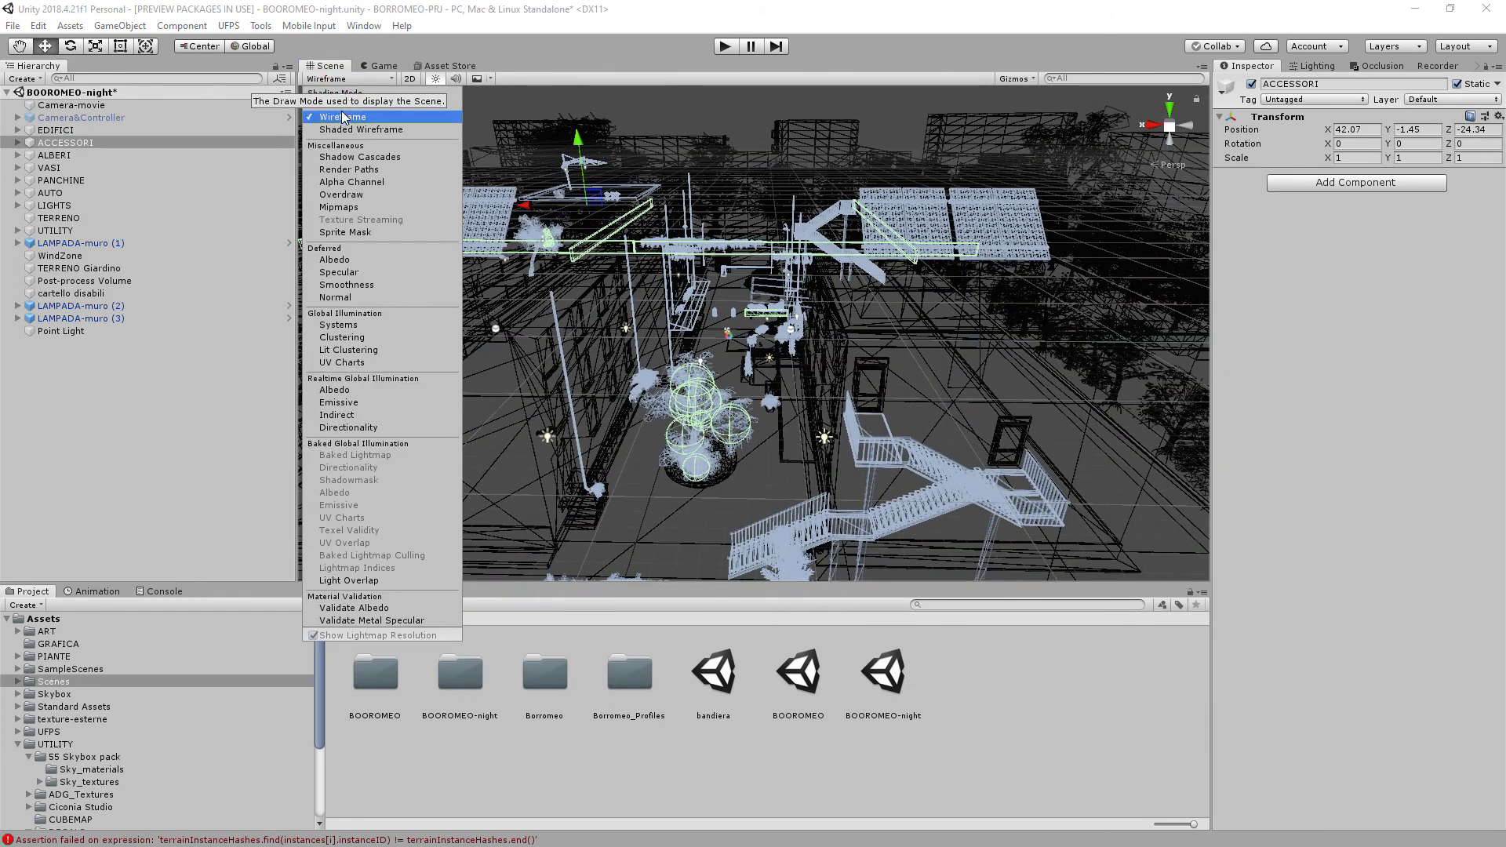
pyautogui.click(342, 104)
pyautogui.moveTo(710, 330)
pyautogui.keyDown('alt'); pyautogui.mouseDown()
pyautogui.moveTo(733, 312)
pyautogui.moveTo(895, 515)
pyautogui.moveTo(914, 291)
pyautogui.moveTo(898, 389)
pyautogui.moveTo(1173, 362)
pyautogui.mouseUp(); pyautogui.keyUp('alt')
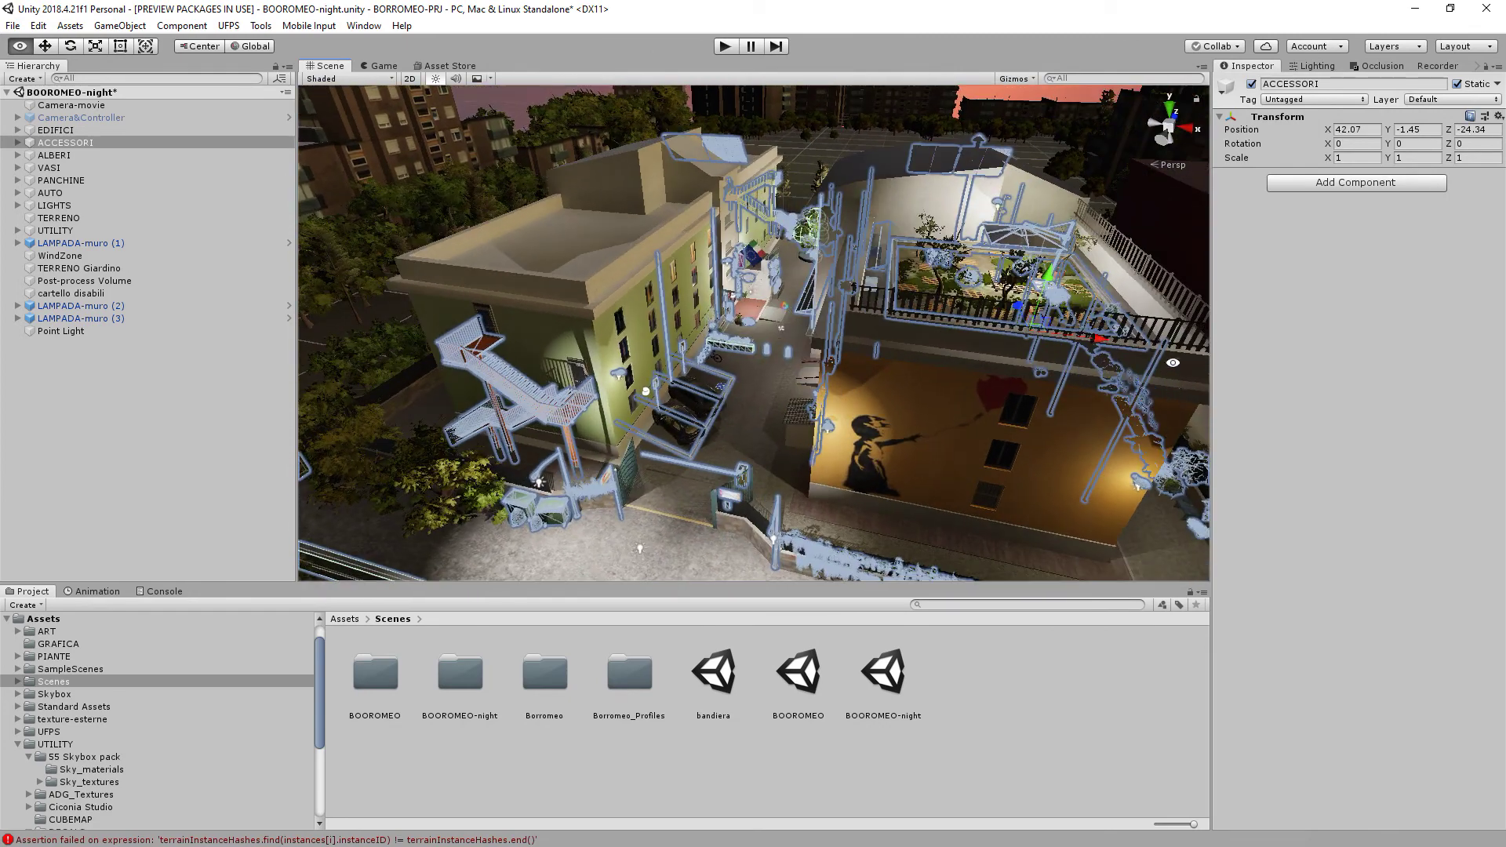
pyautogui.keyDown('alt'); pyautogui.moveTo(1094, 310); pyautogui.dragTo(981, 290); pyautogui.keyUp('alt')
pyautogui.scroll(10, 920, 338)
pyautogui.click(1005, 699)
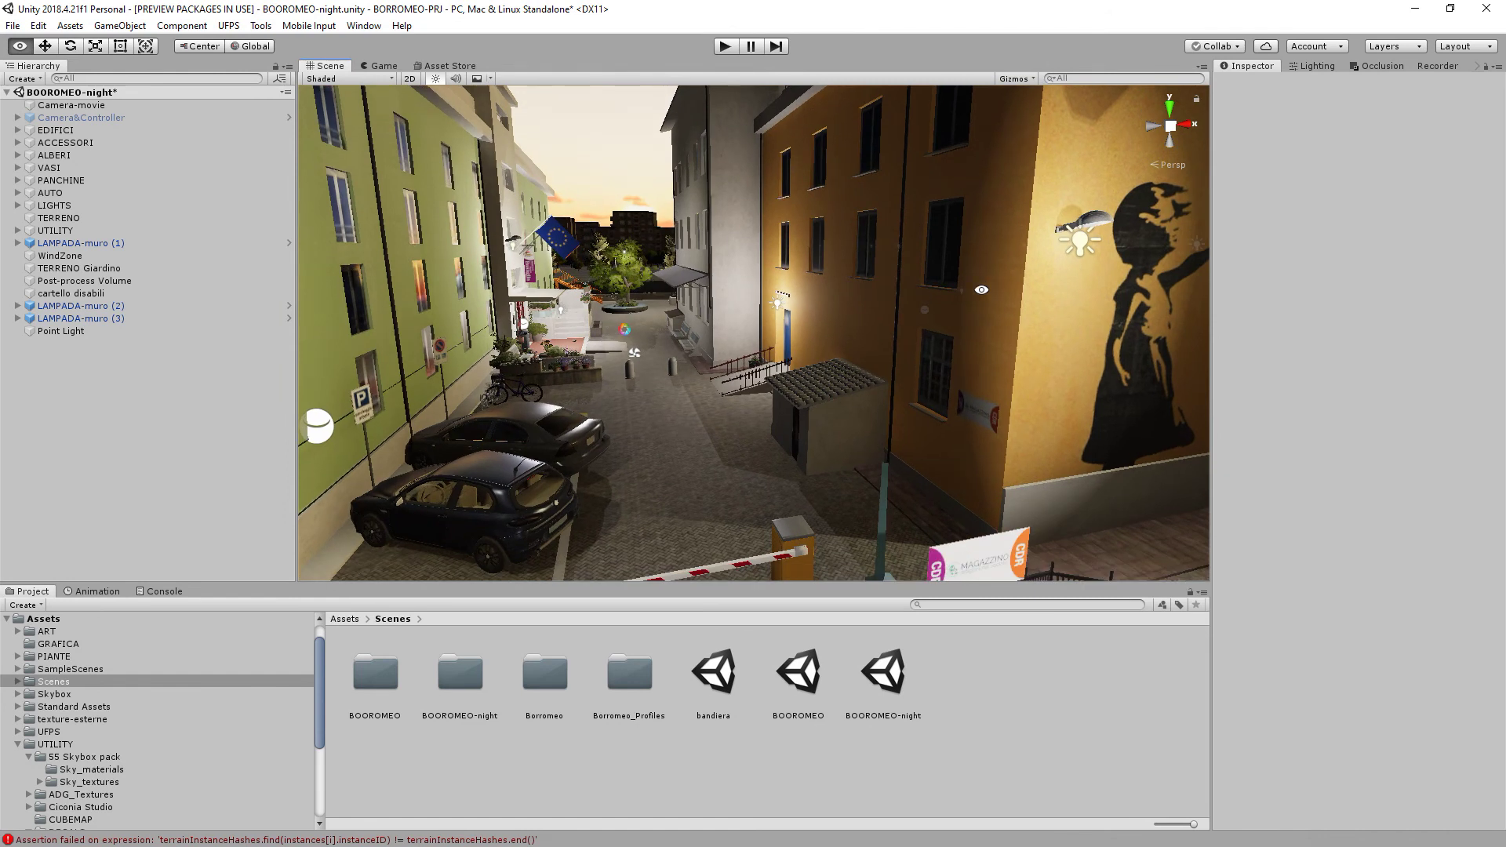
# - Deactivate the ALBERI group and activate it again to compare the scene
pyautogui.click(75, 156)
pyautogui.click(1252, 84)
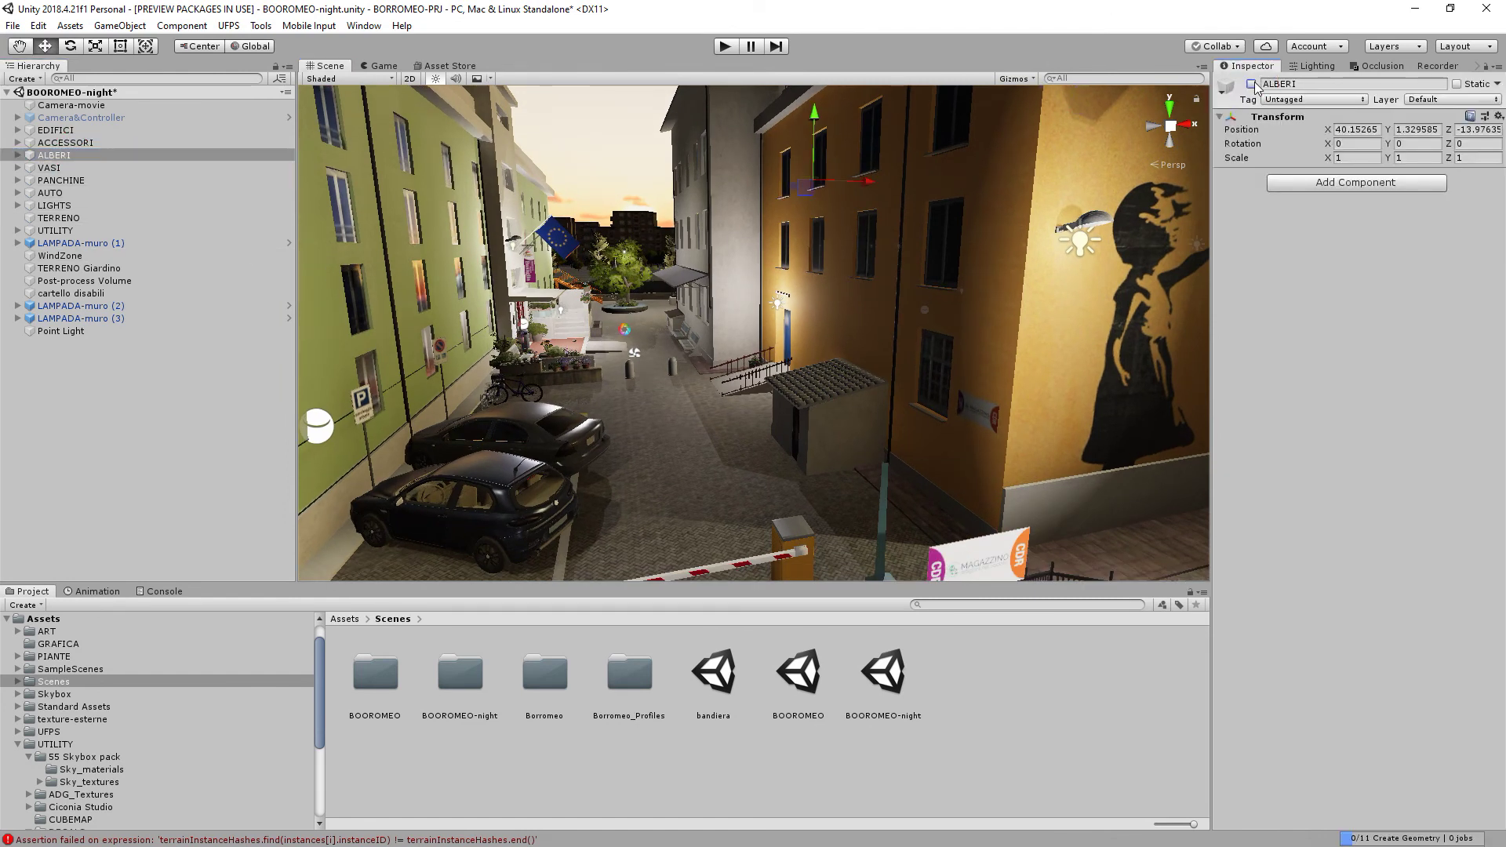
pyautogui.click(1253, 84)
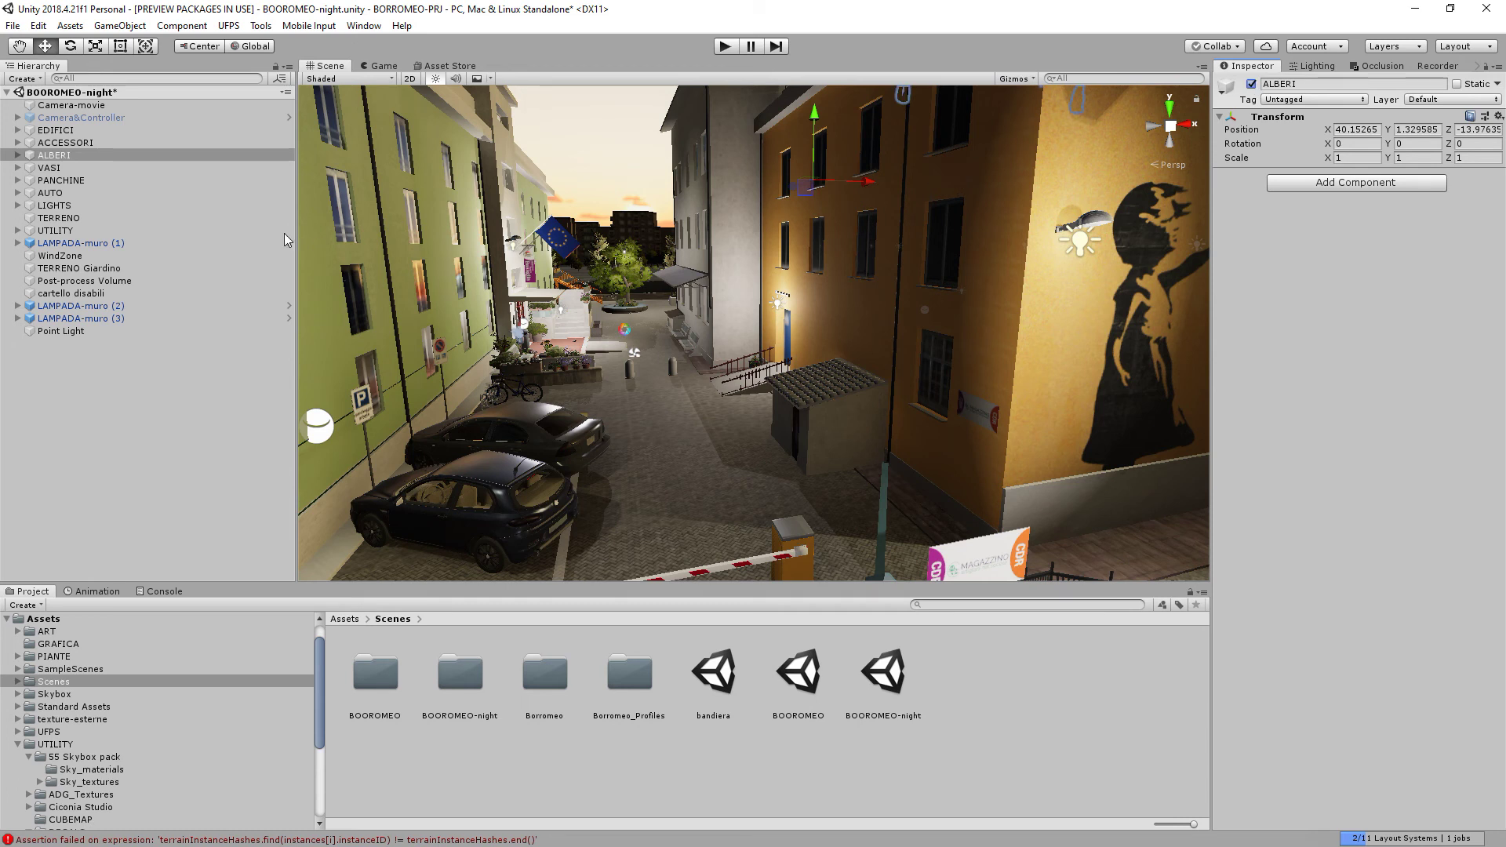
# - Deactivate the LIGHTS group to examine the buildings without its lighting
pyautogui.click(59, 205)
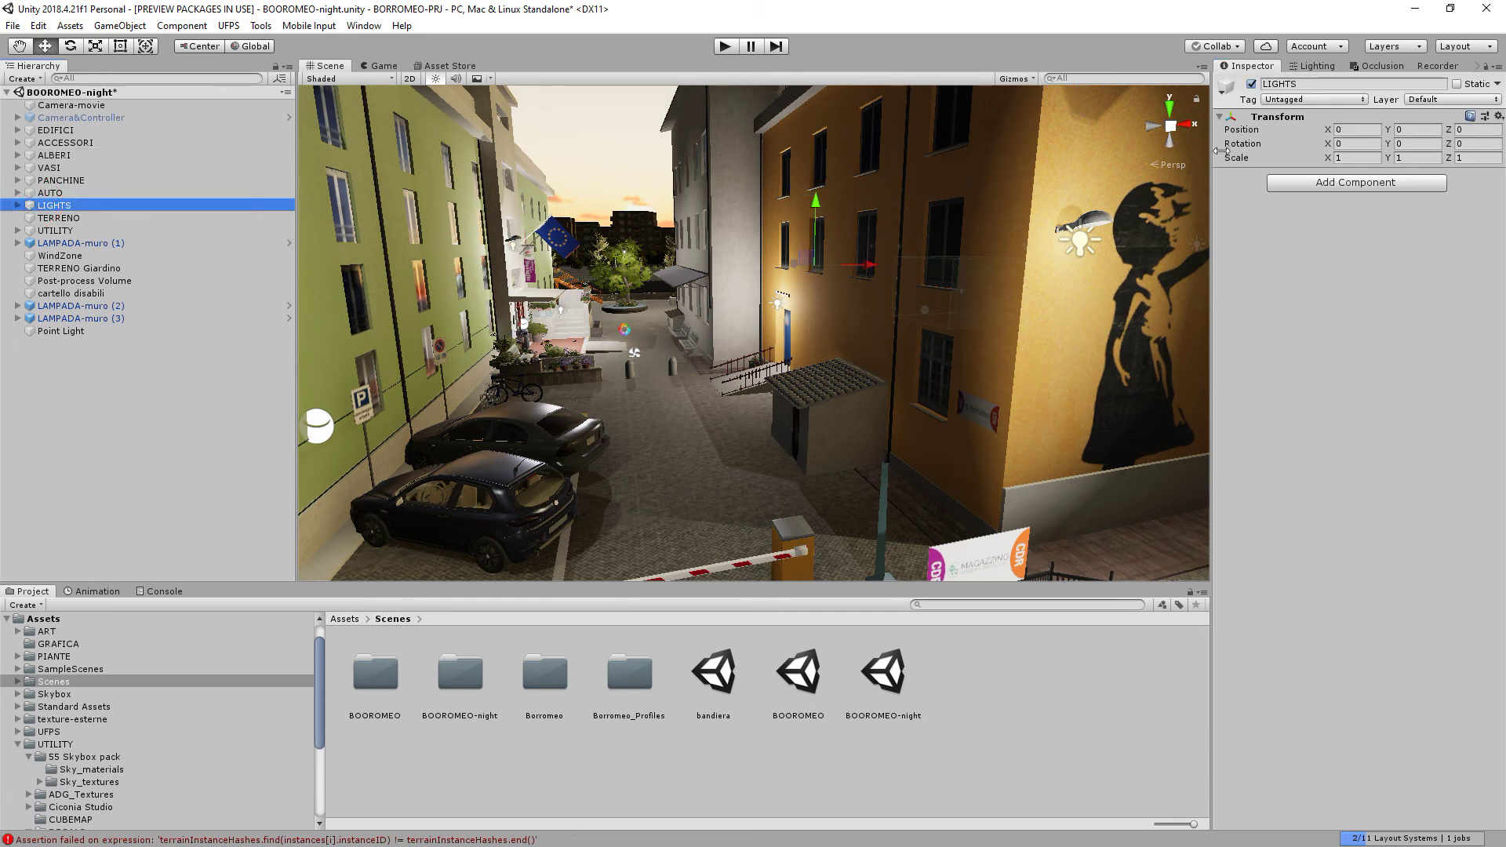
pyautogui.click(1253, 84)
pyautogui.click(1252, 84)
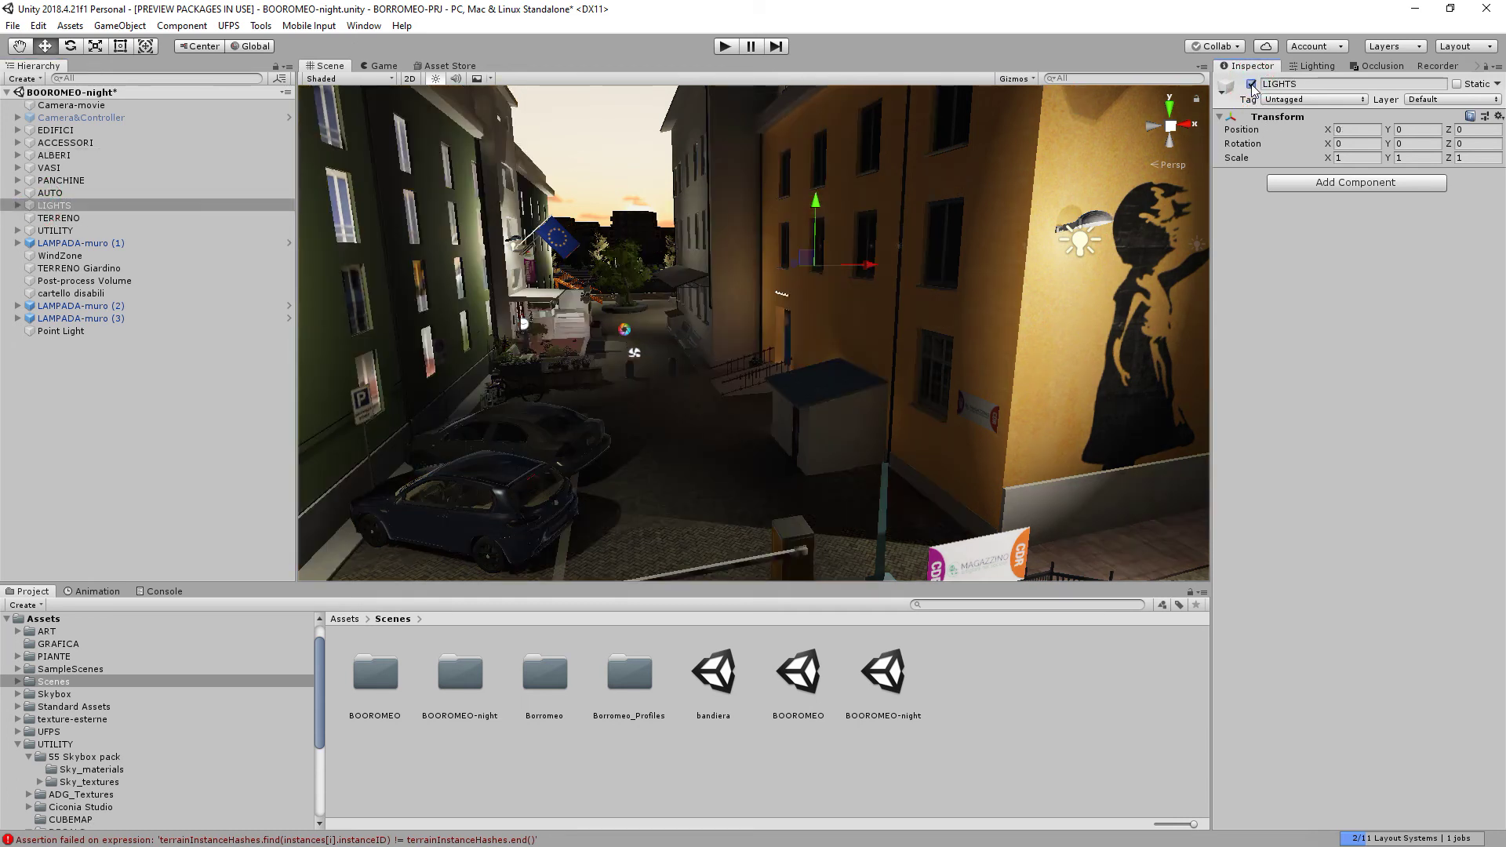
pyautogui.click(1252, 84)
pyautogui.keyDown('alt'); pyautogui.moveTo(902, 264); pyautogui.dragTo(852, 258); pyautogui.keyUp('alt')
pyautogui.moveTo(847, 192); pyautogui.dragTo(906, 271, button='right')
pyautogui.moveTo(906, 272); pyautogui.dragTo(879, 270, button='middle')
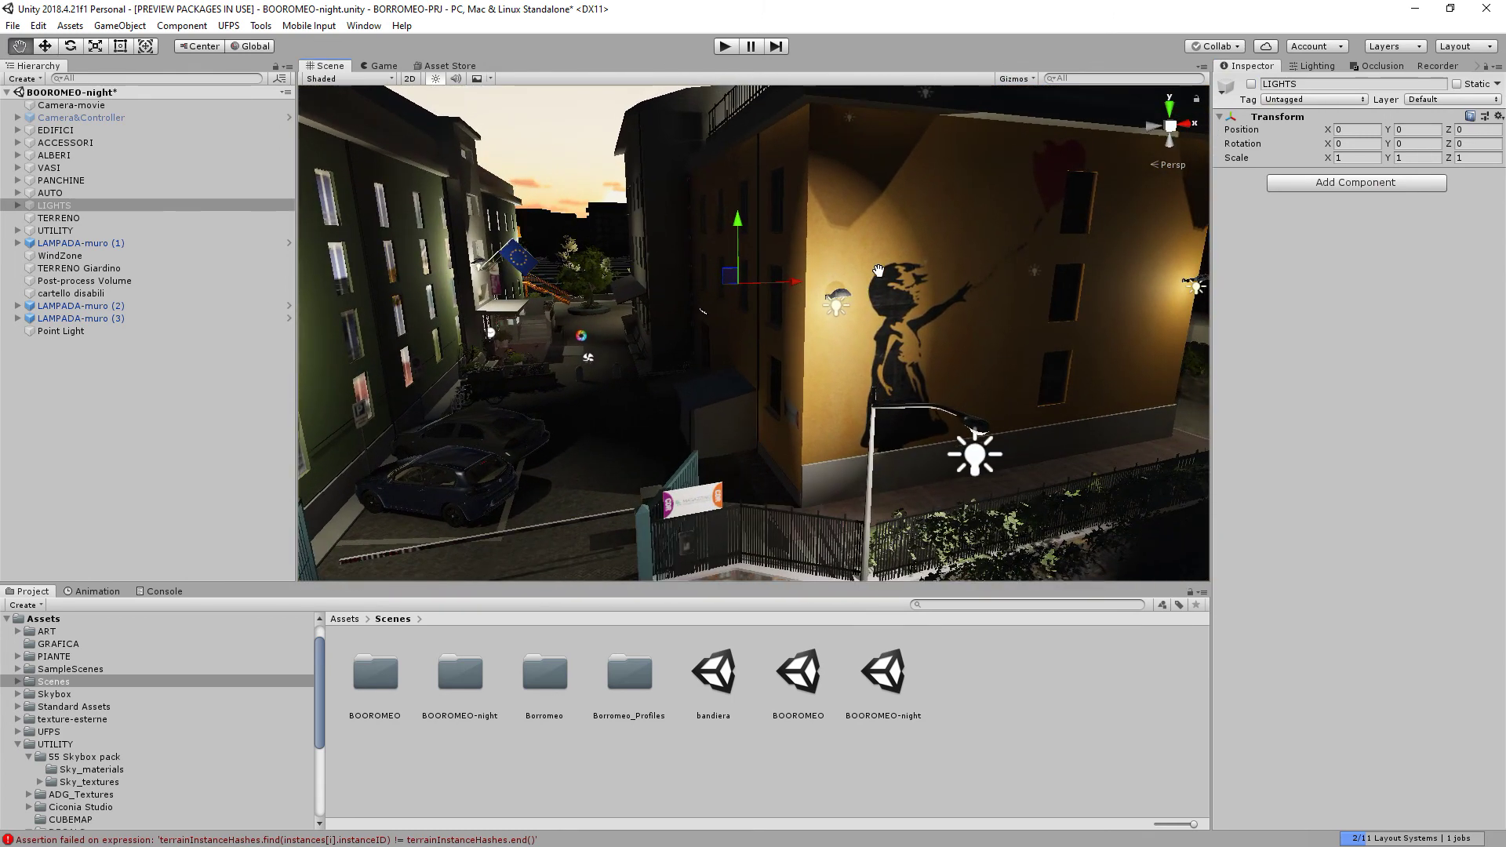
# - Enlarge the 3D gizmo icons in the scene and look over the light positions around the buildings
pyautogui.click(1028, 79)
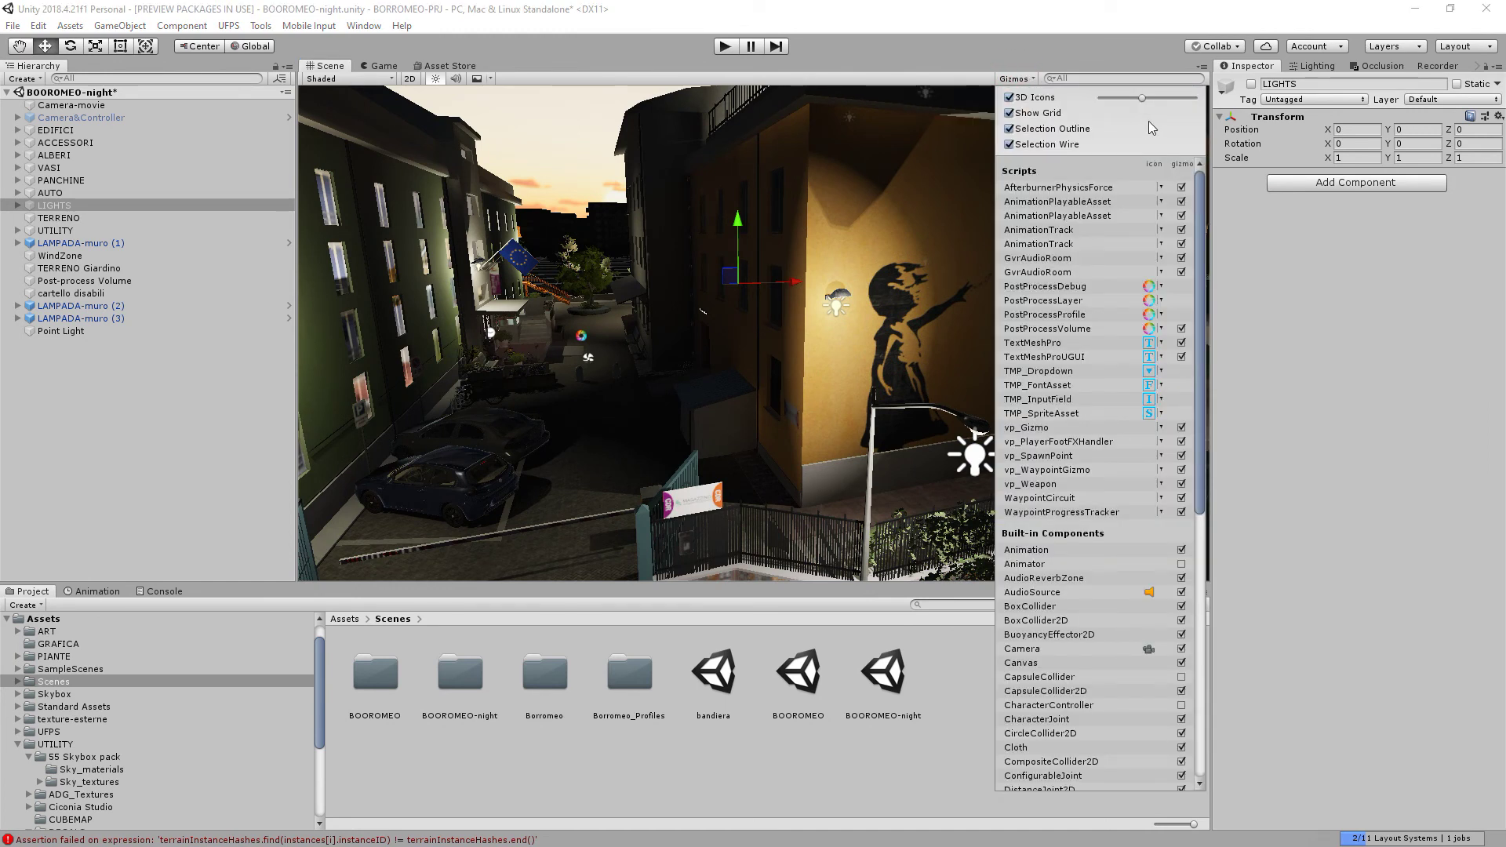
pyautogui.moveTo(1143, 100); pyautogui.dragTo(1157, 102)
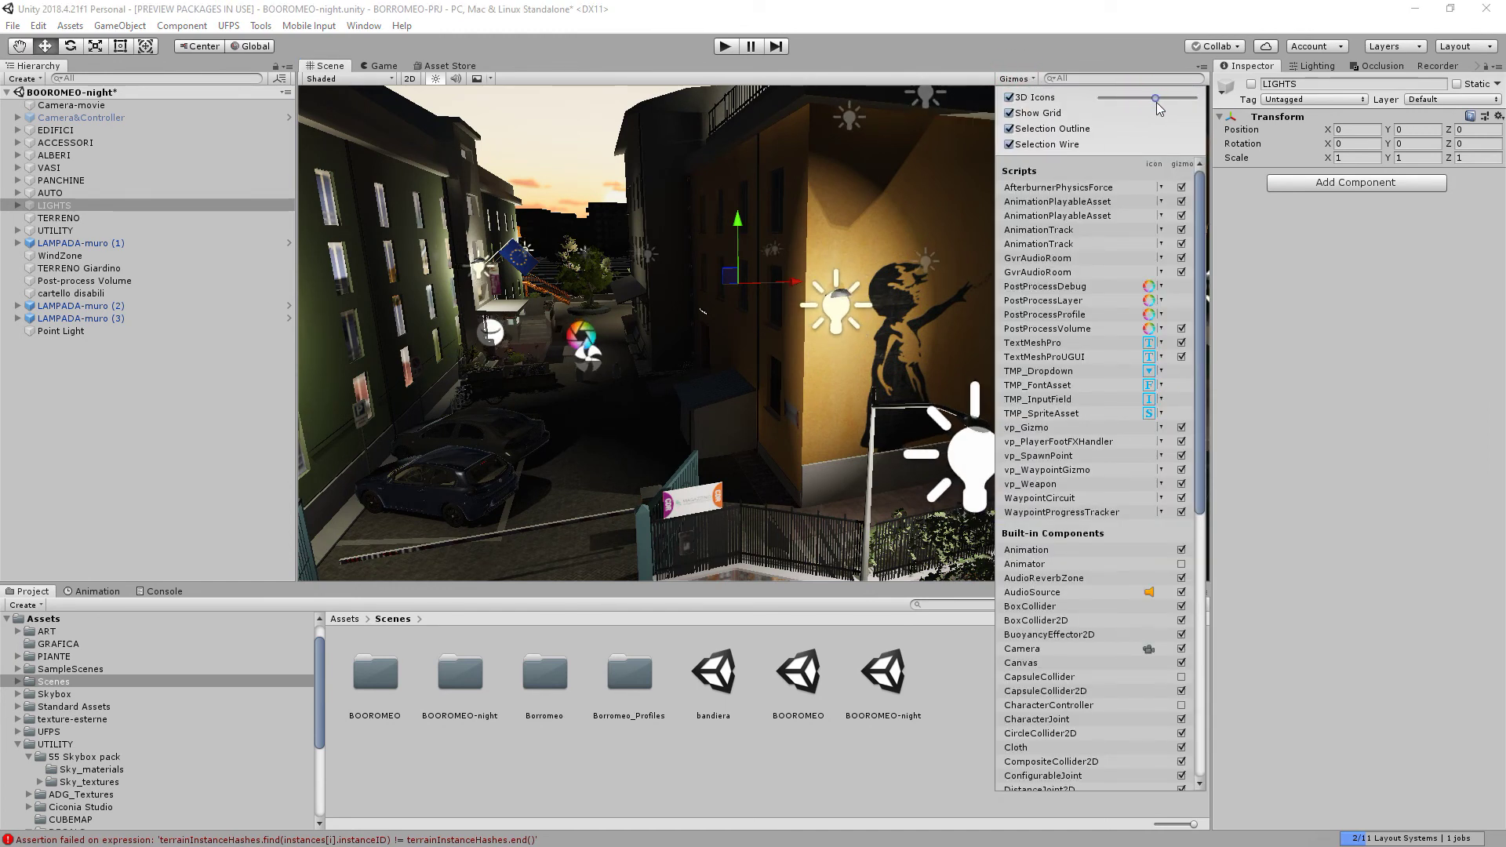
pyautogui.keyDown('alt'); pyautogui.moveTo(732, 268); pyautogui.dragTo(1012, 370); pyautogui.keyUp('alt')
pyautogui.scroll(-3, 981, 345)
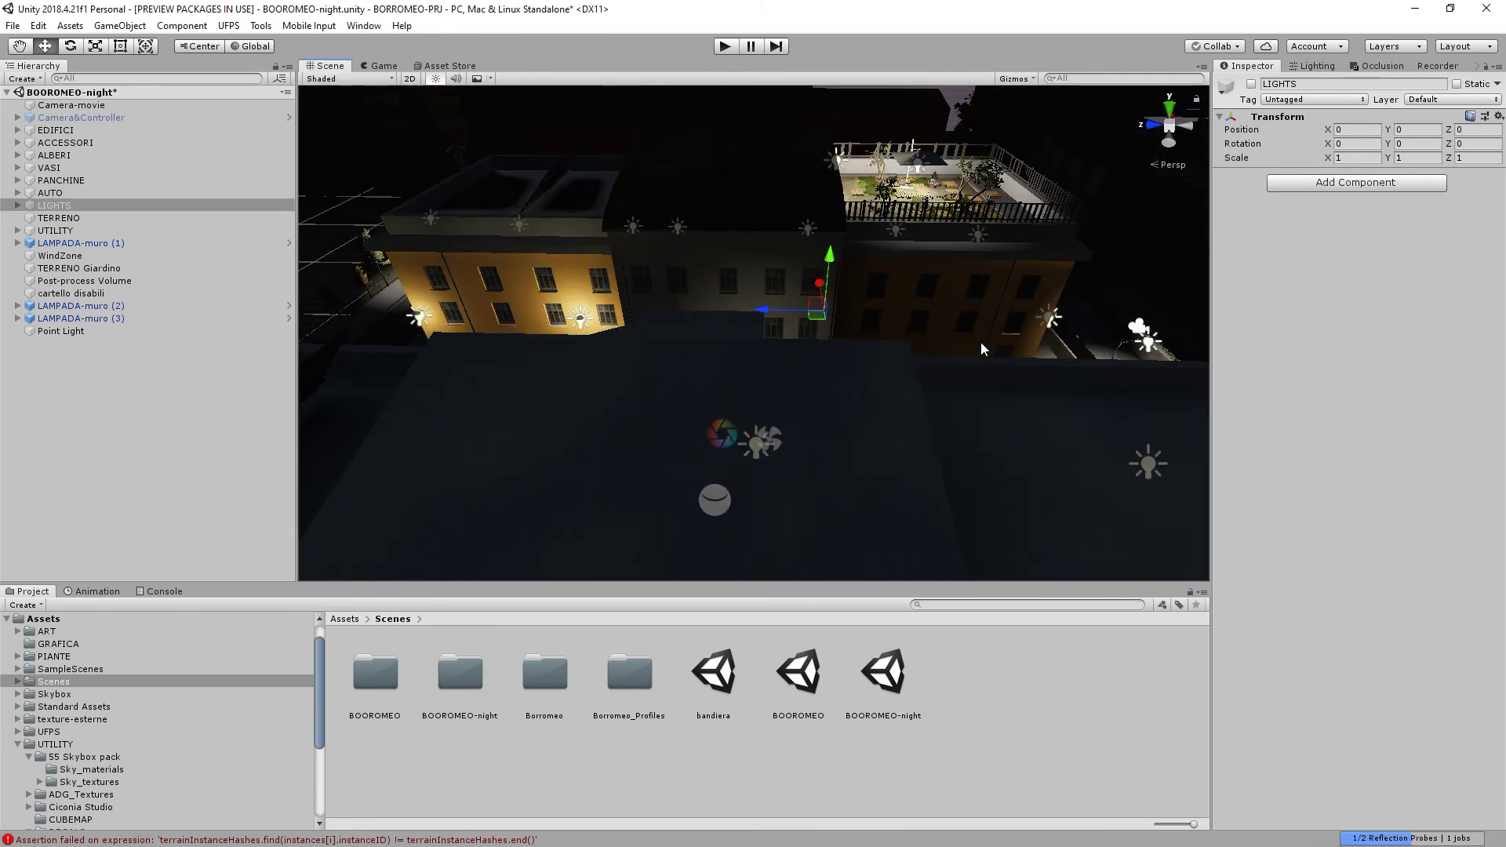
pyautogui.keyDown('alt'); pyautogui.moveTo(793, 360); pyautogui.dragTo(1153, 293); pyautogui.keyUp('alt')
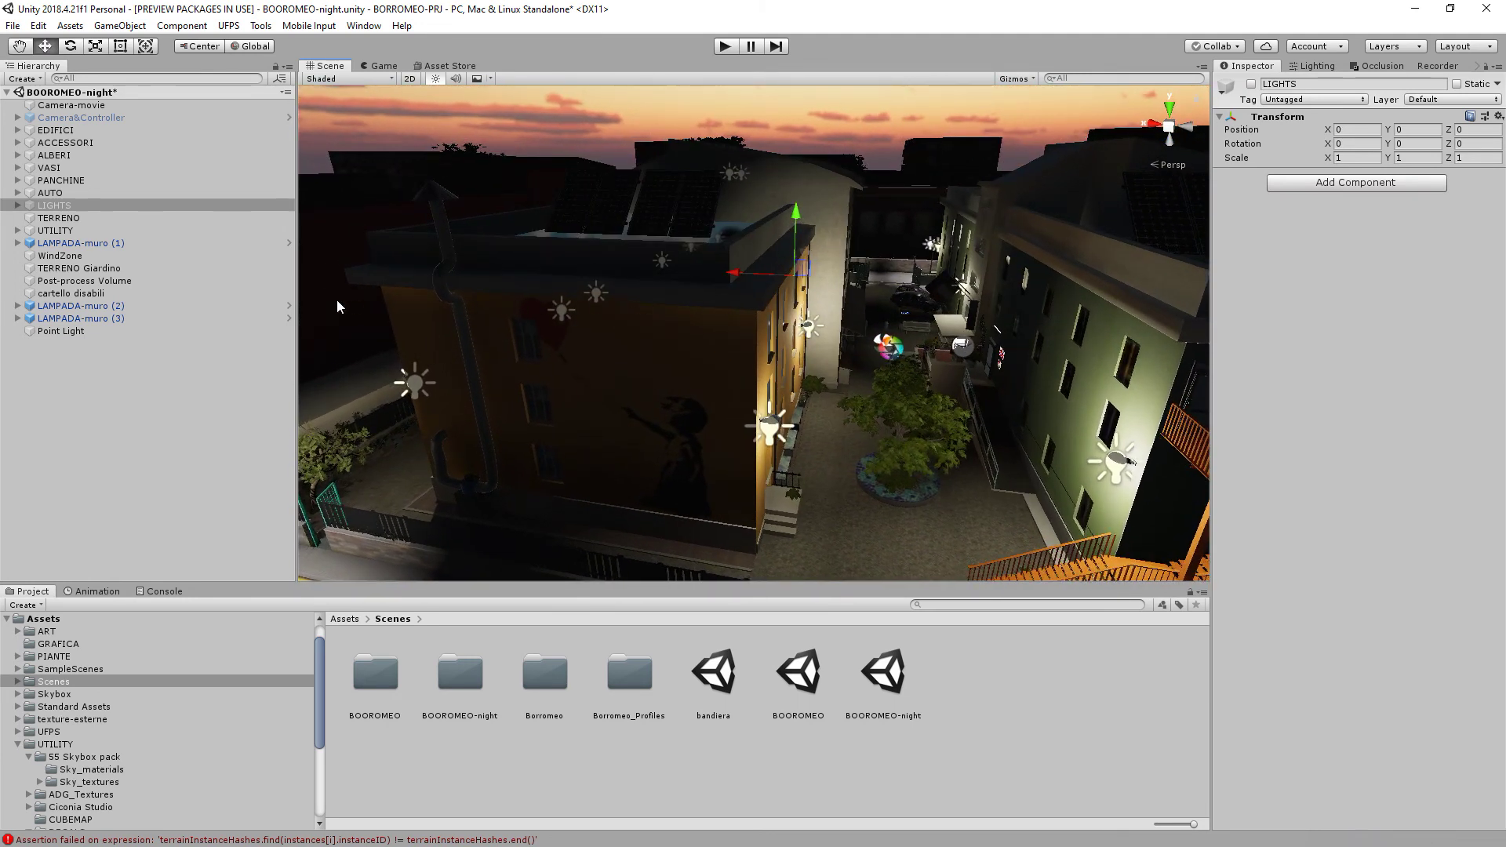
# - Reactivate the LIGHTS group and inspect the lit courtyard around the tree up close
pyautogui.click(1252, 83)
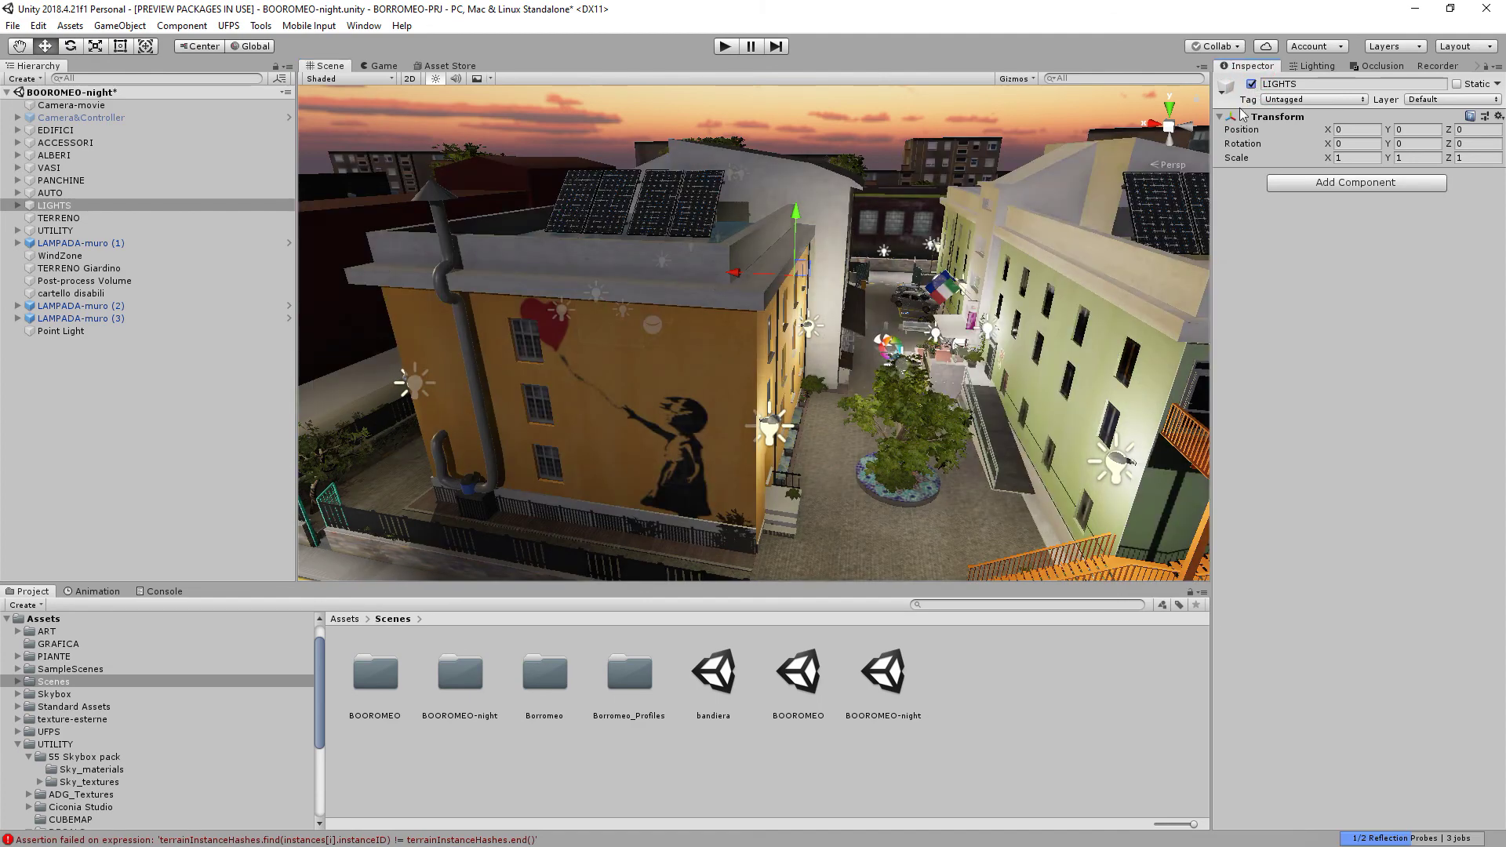
pyautogui.keyDown('alt'); pyautogui.moveTo(908, 370); pyautogui.dragTo(783, 358); pyautogui.keyUp('alt')
pyautogui.scroll(5, 799, 354)
pyautogui.scroll(3, 798, 353)
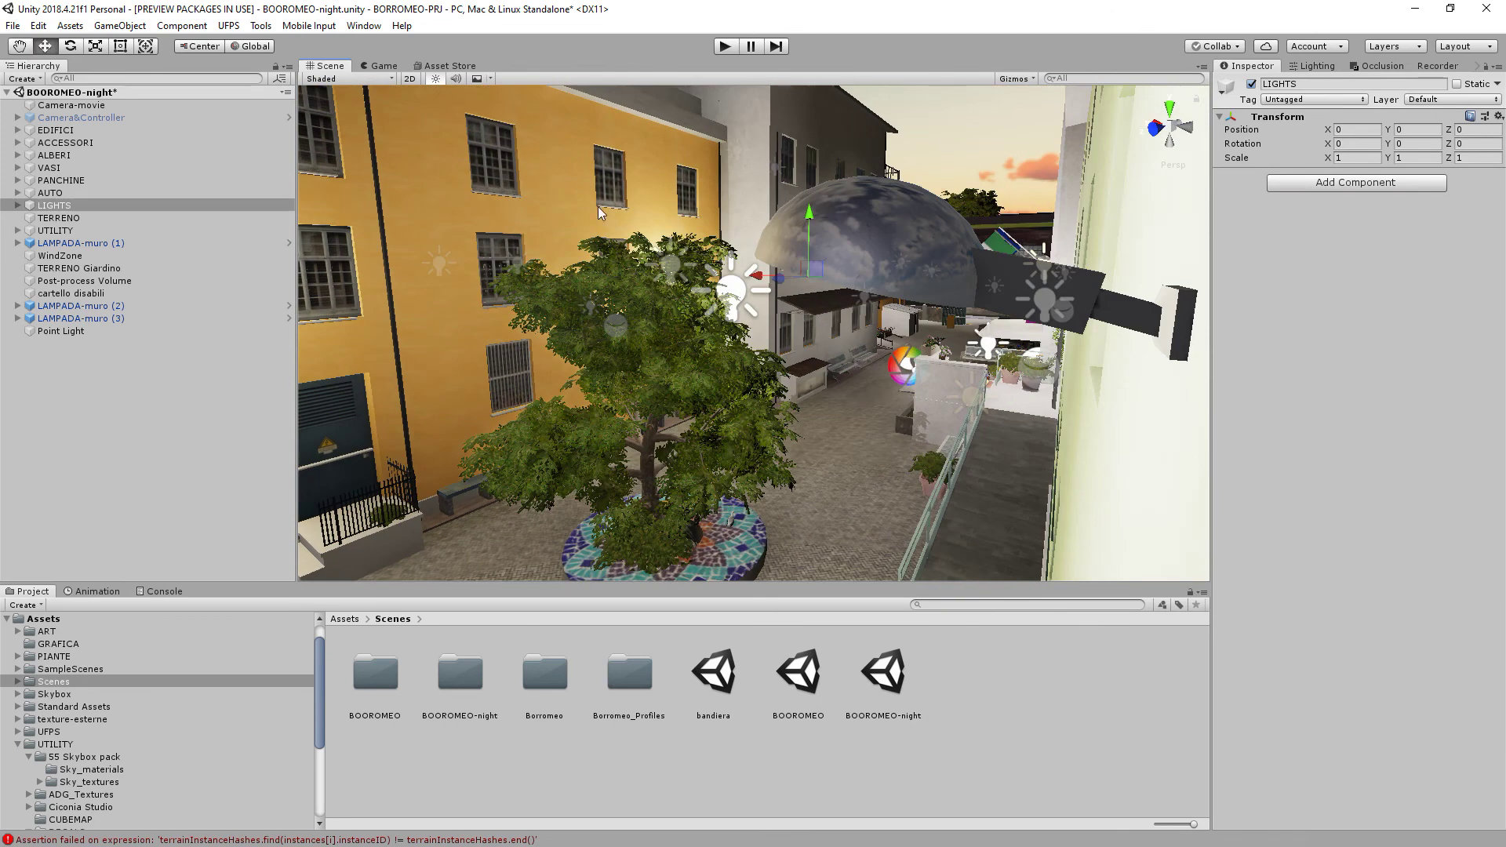
# - Play the scene from the Camera-movie view in the Game view and stop the playback
pyautogui.click(380, 66)
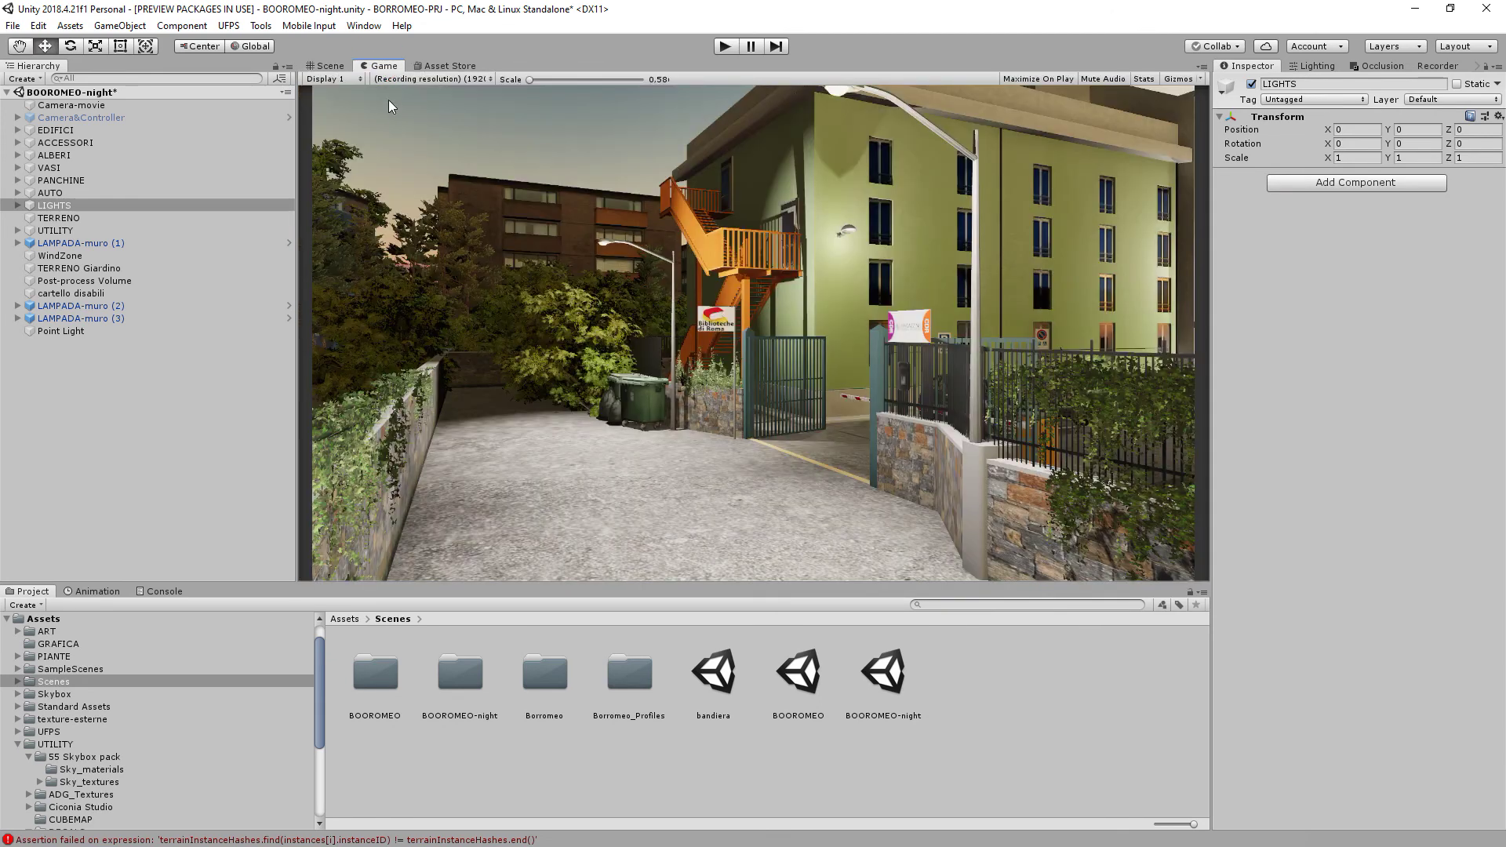
pyautogui.click(727, 46)
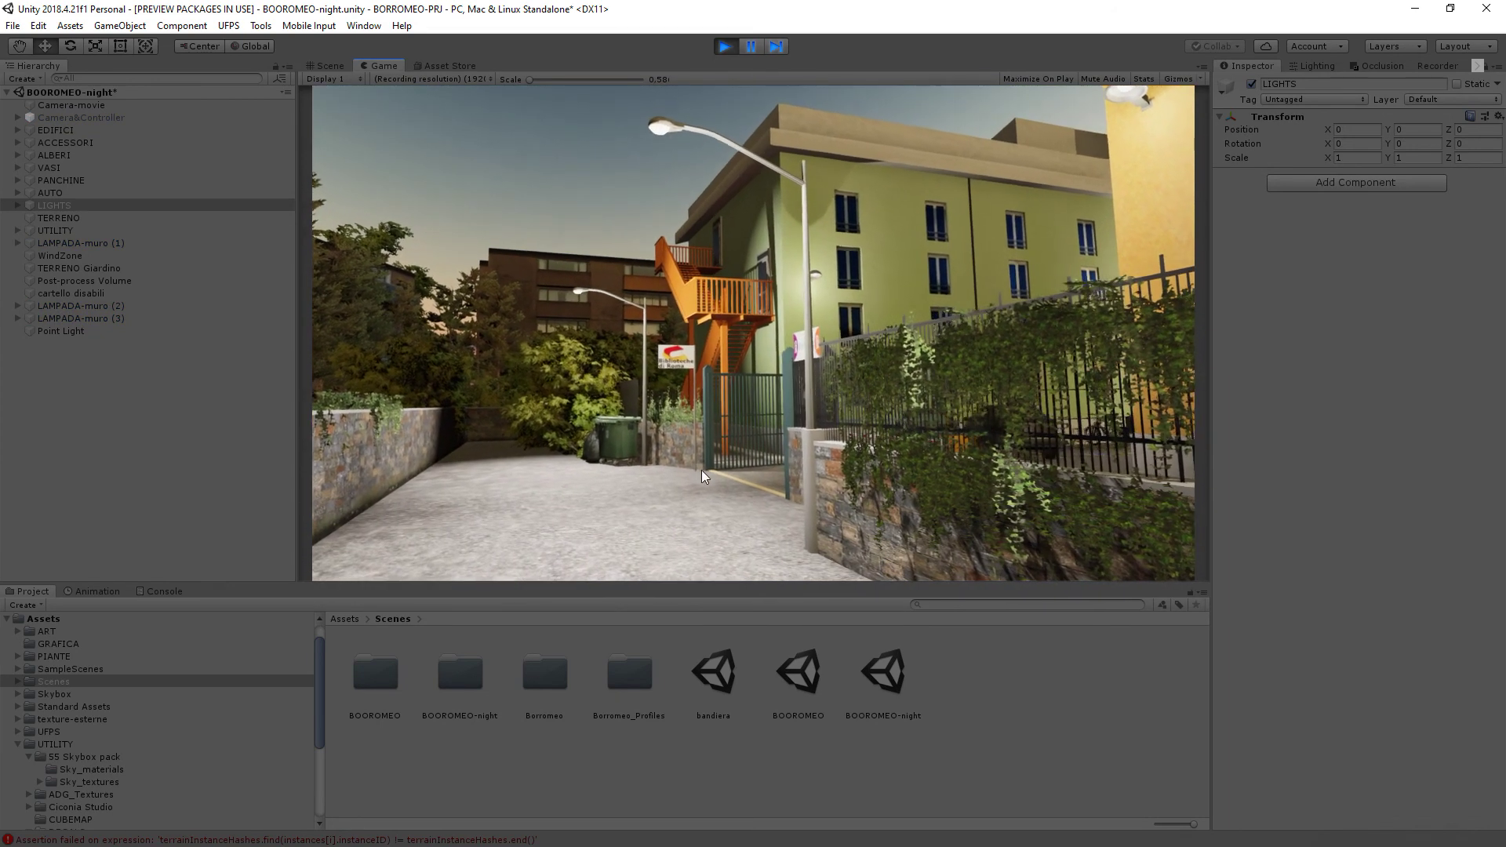
pyautogui.click(726, 47)
# - Activate the Camera&Controller object and deactivate Camera-movie
pyautogui.click(132, 119)
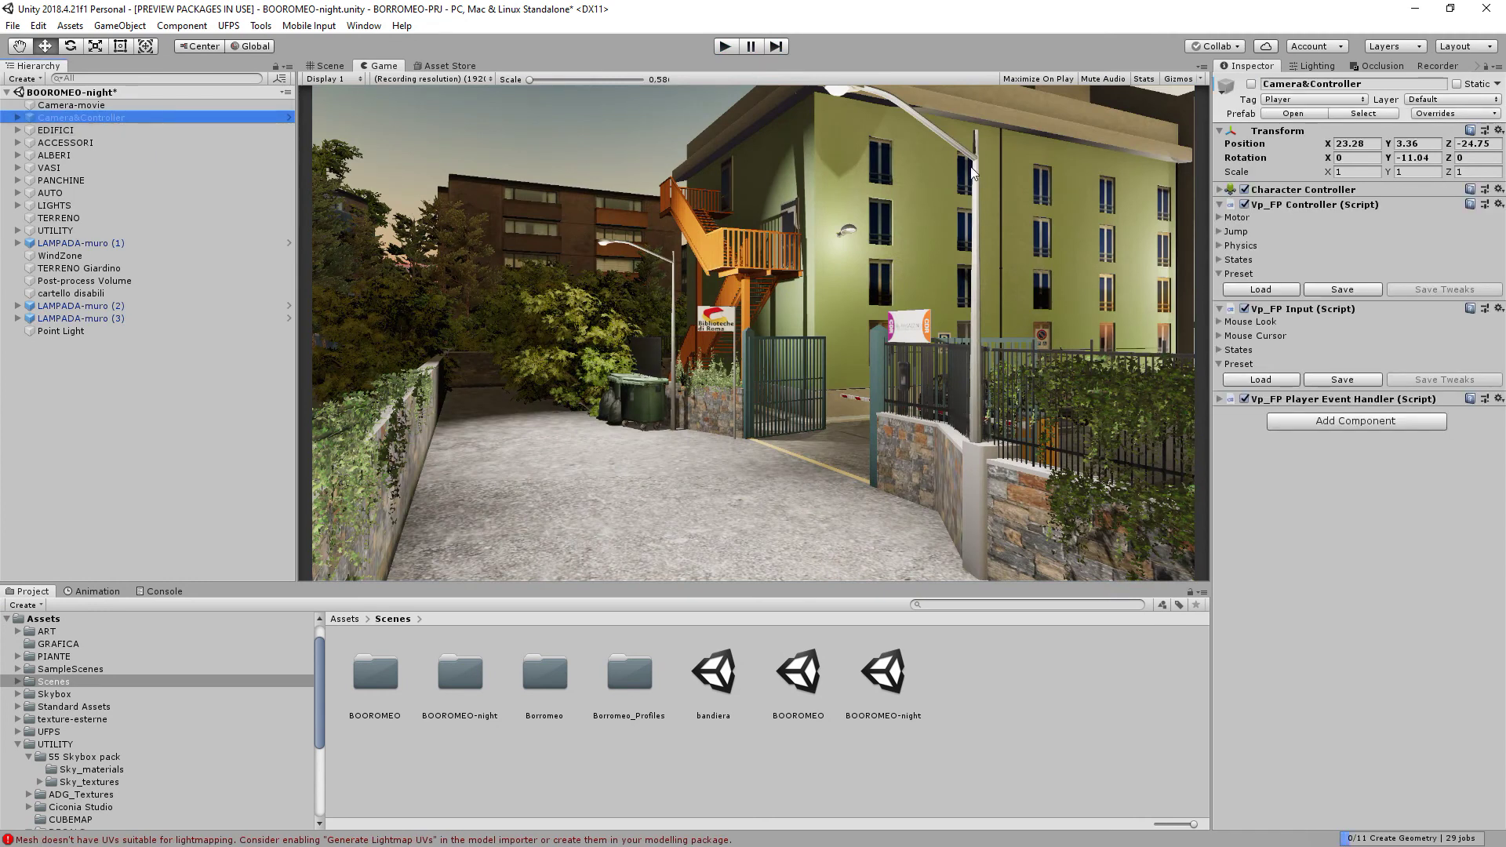
pyautogui.click(1252, 84)
pyautogui.click(1251, 84)
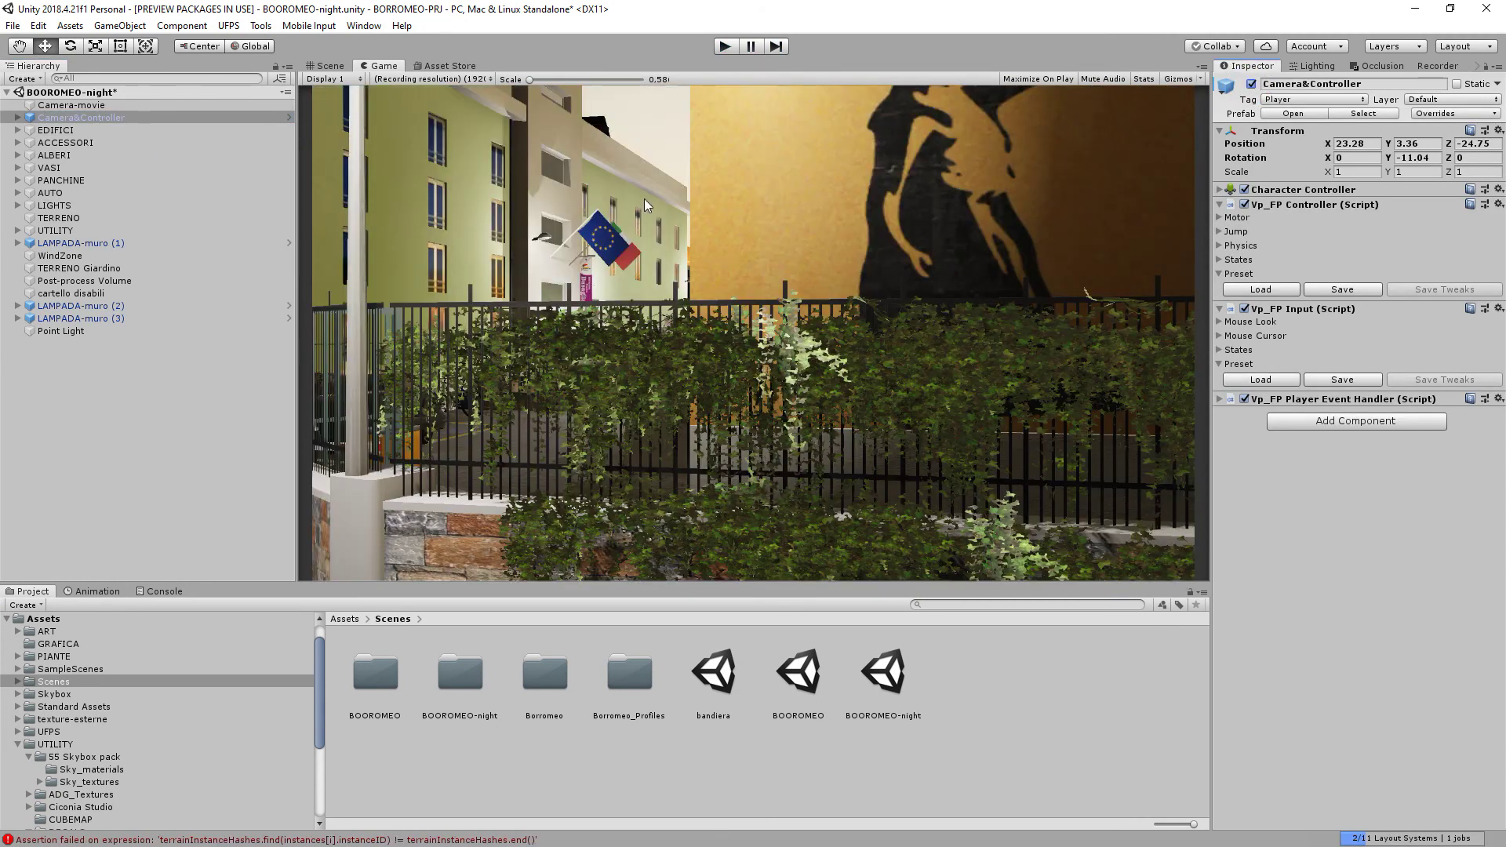
pyautogui.click(135, 105)
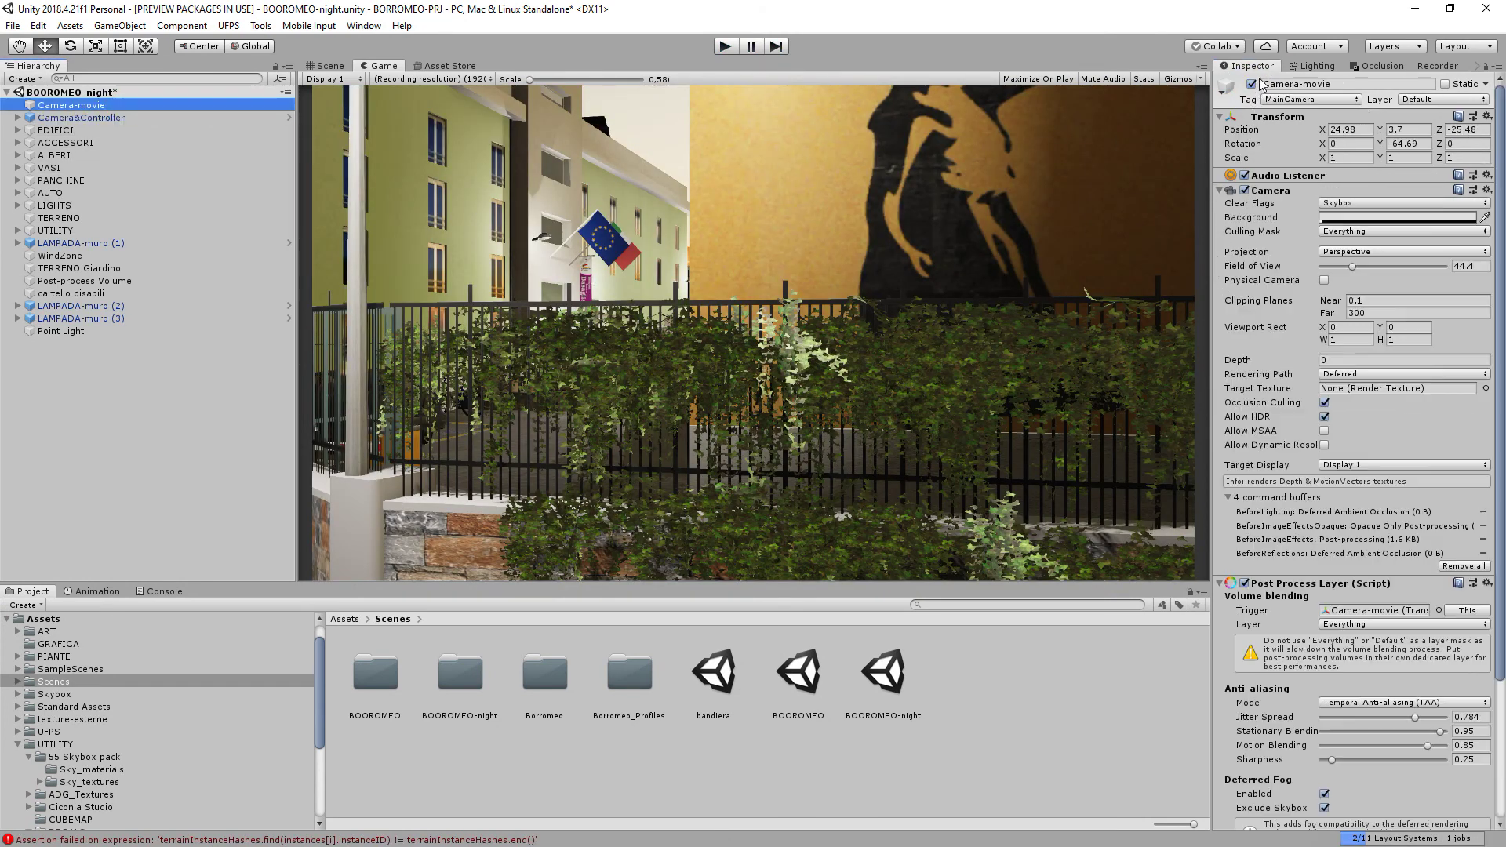
pyautogui.click(1251, 84)
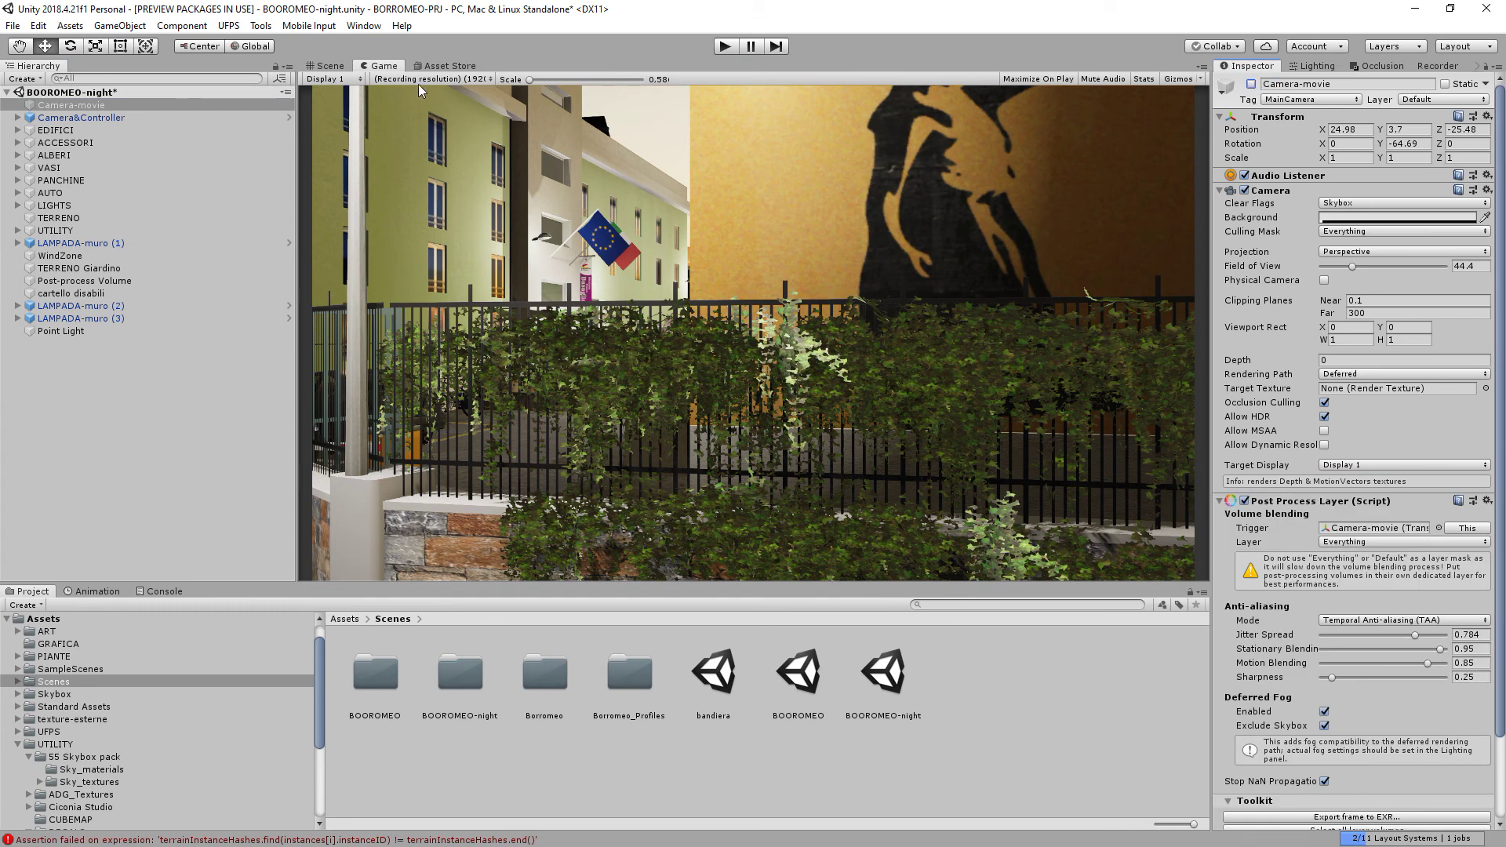
# - Run the scene in the Game view with the Camera&Controller camera
pyautogui.click(324, 66)
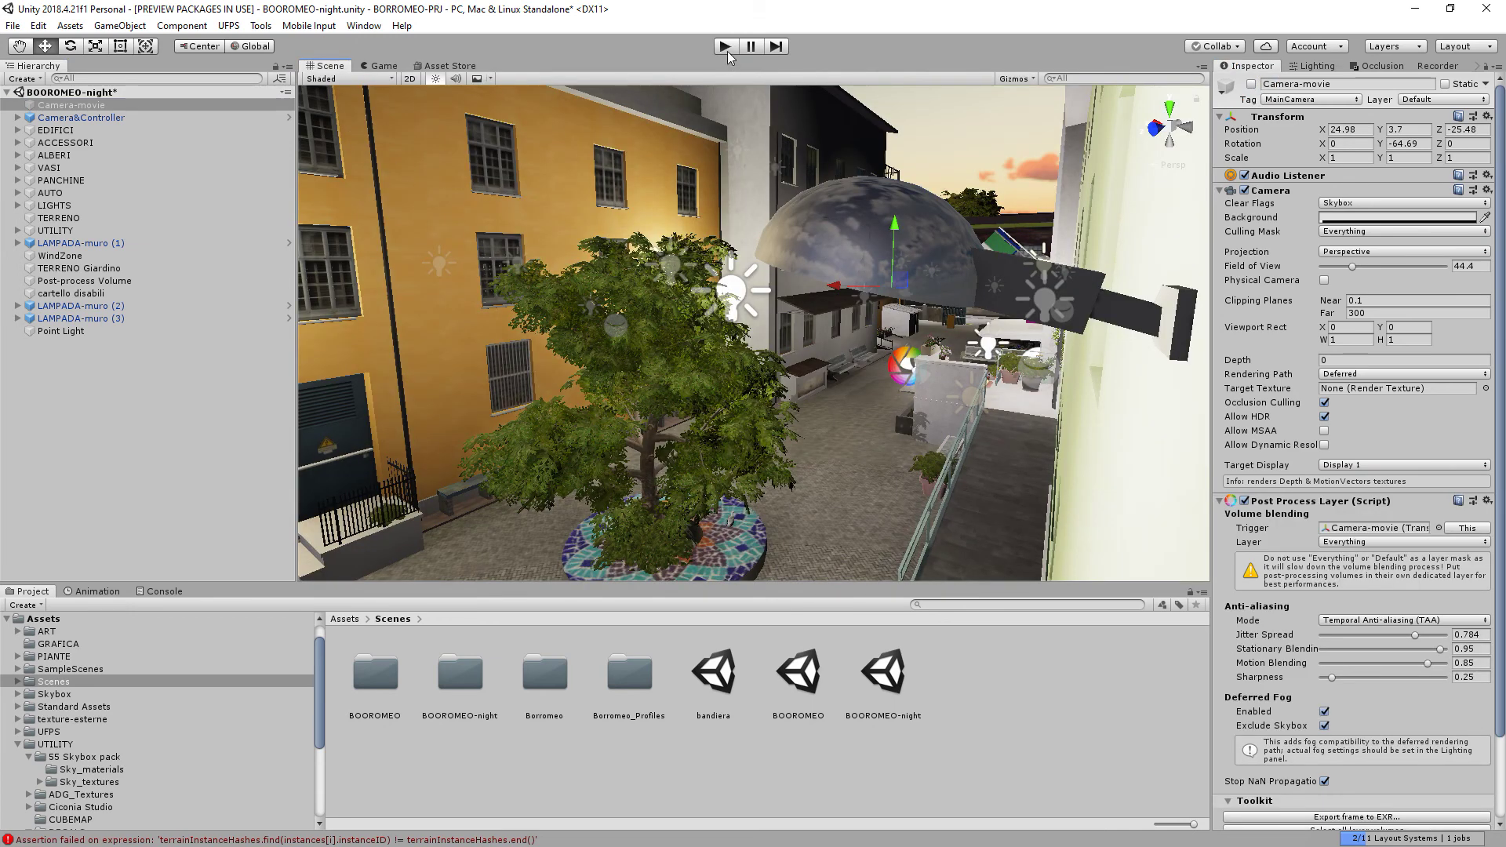
pyautogui.click(378, 67)
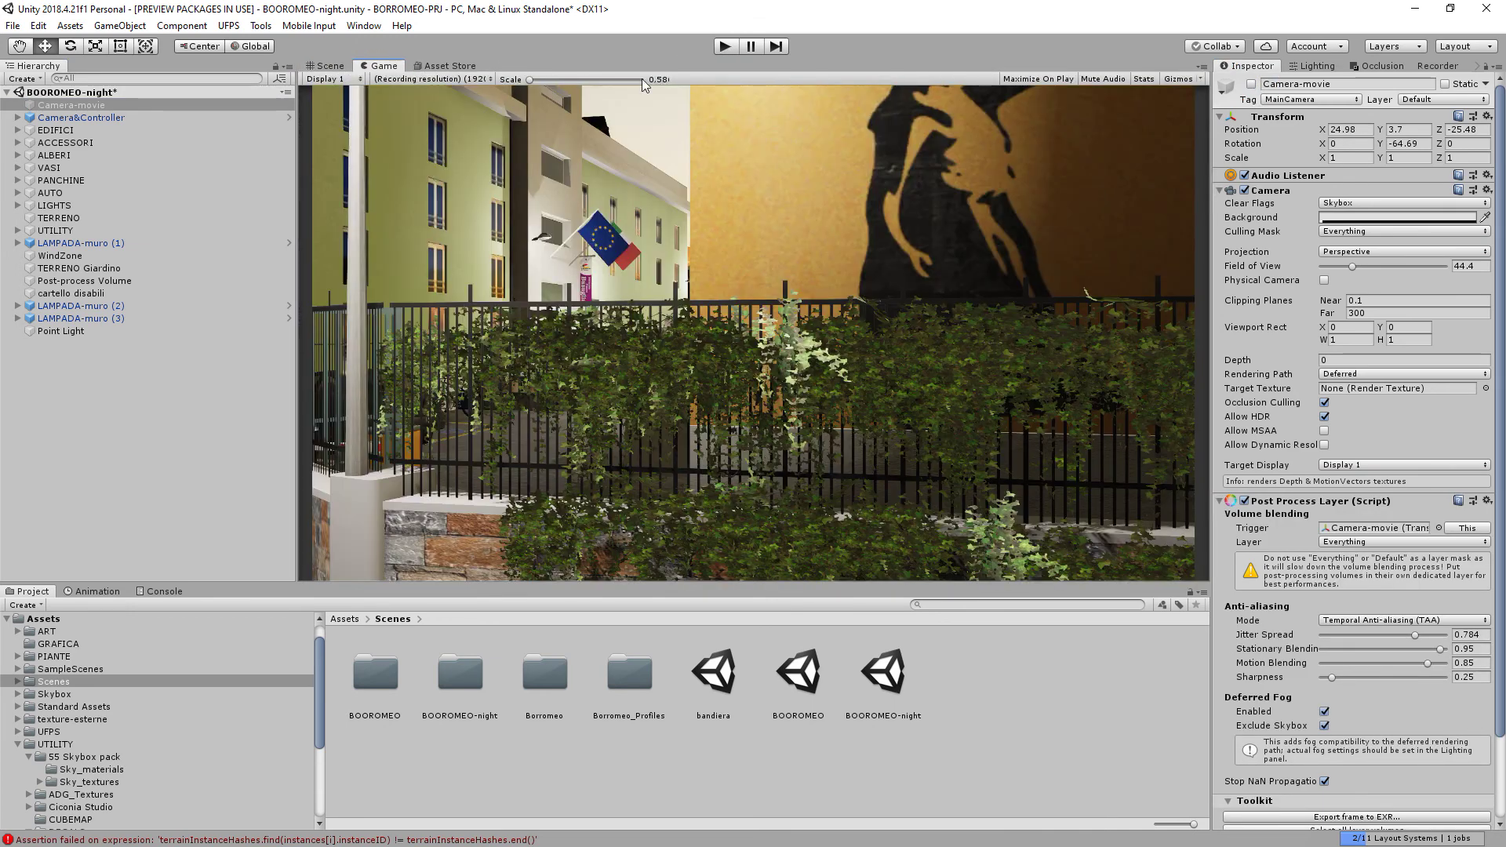
pyautogui.click(724, 47)
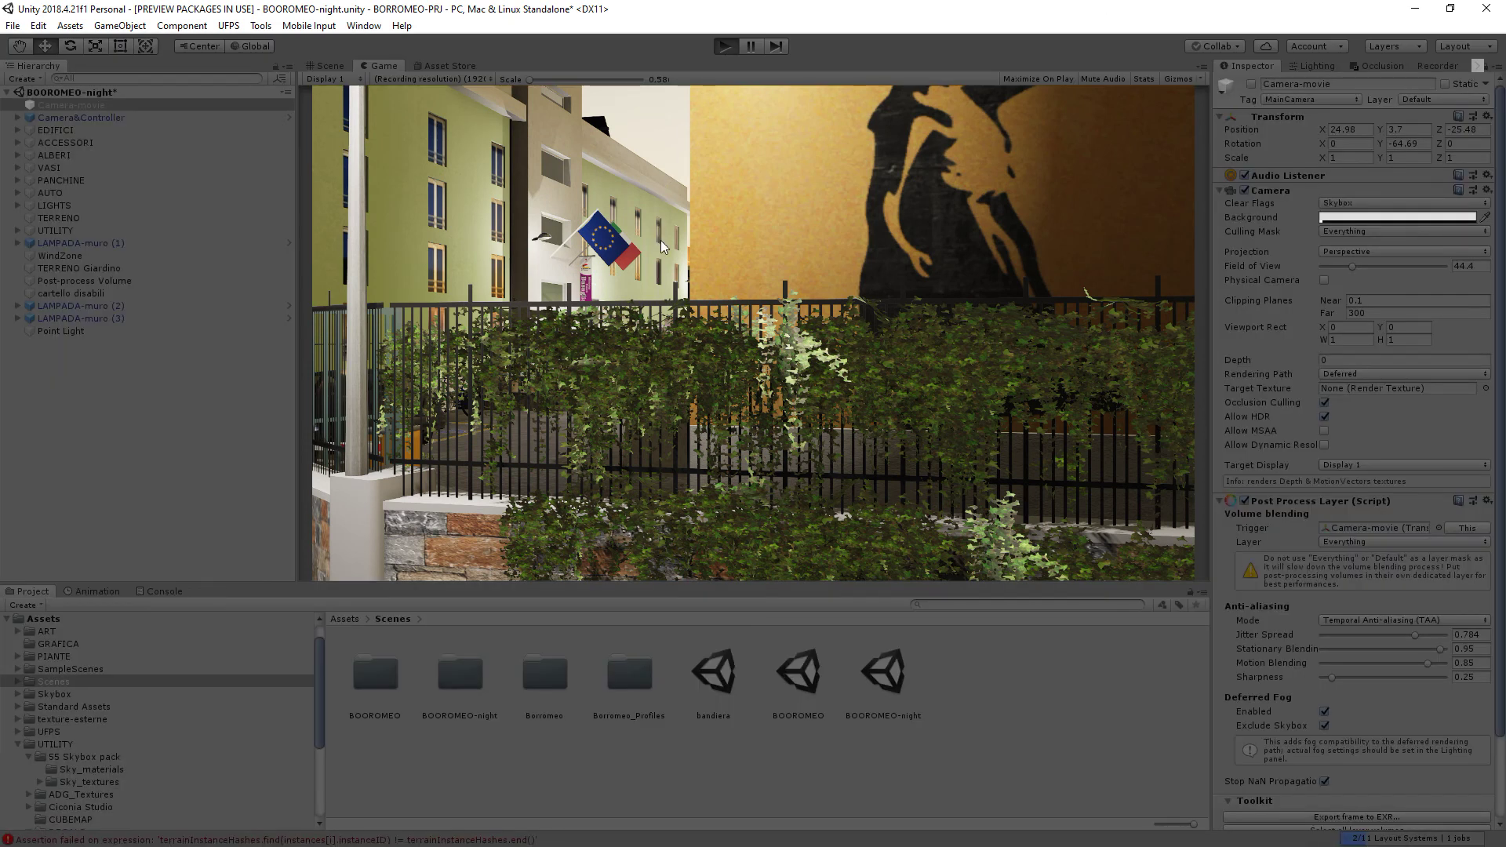